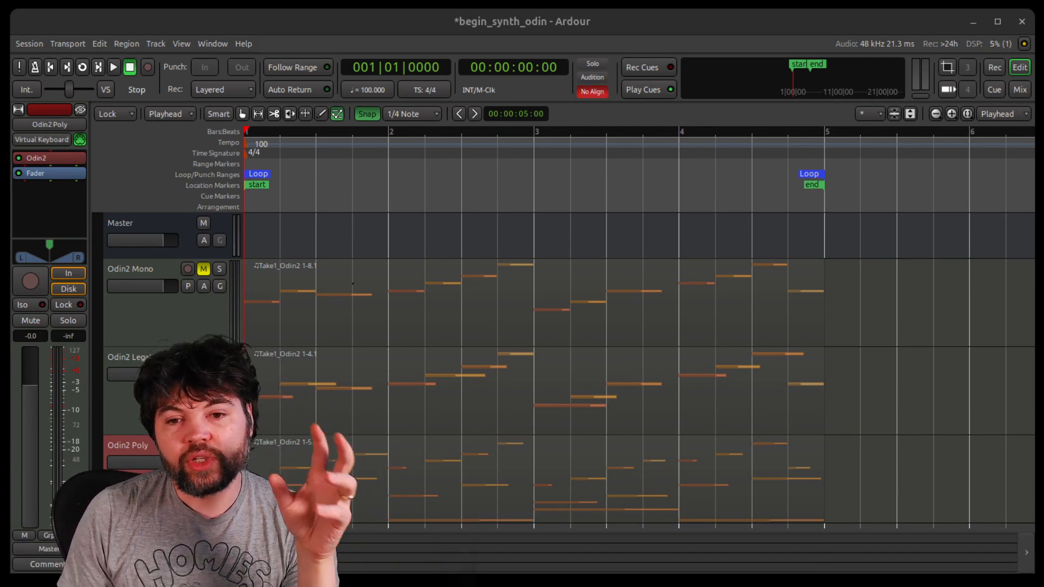
# Open the Odin2 synth on the Odin2 Poly track and load analog oscillators into Osc 2 and Osc 3
pyautogui.click(51, 157)
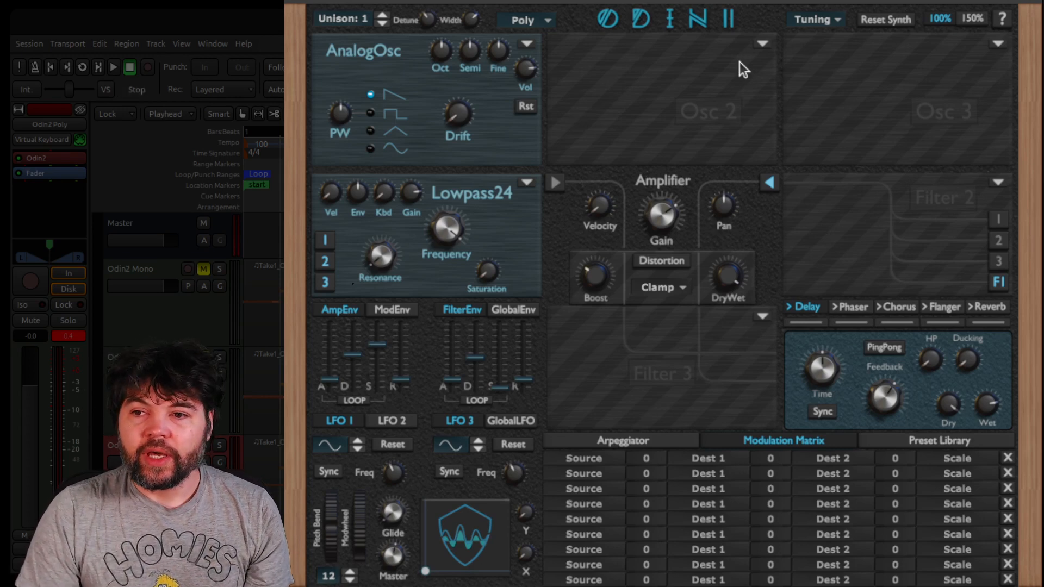
pyautogui.click(765, 43)
pyautogui.click(652, 87)
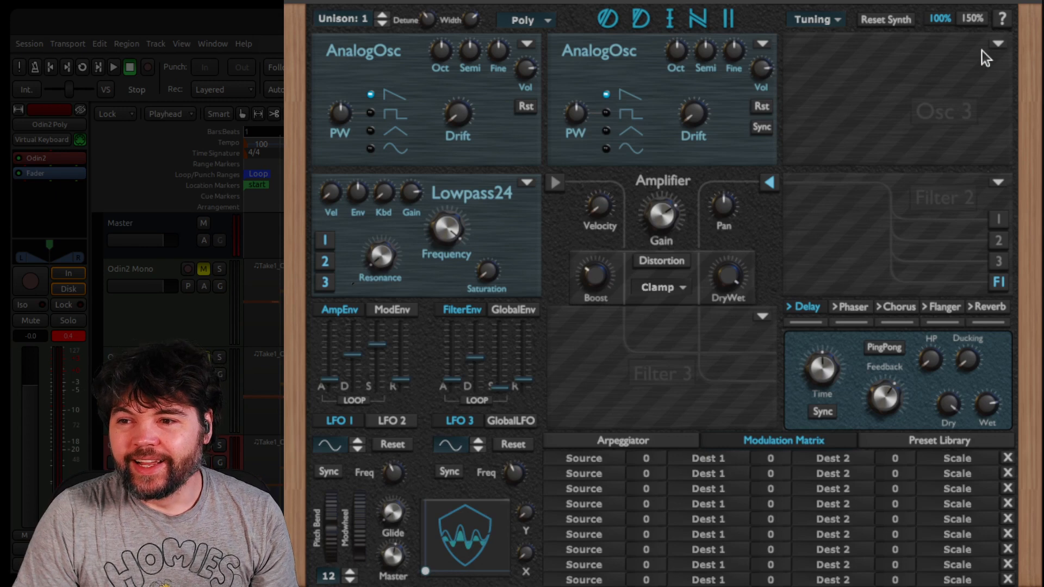
pyautogui.click(997, 45)
pyautogui.click(937, 94)
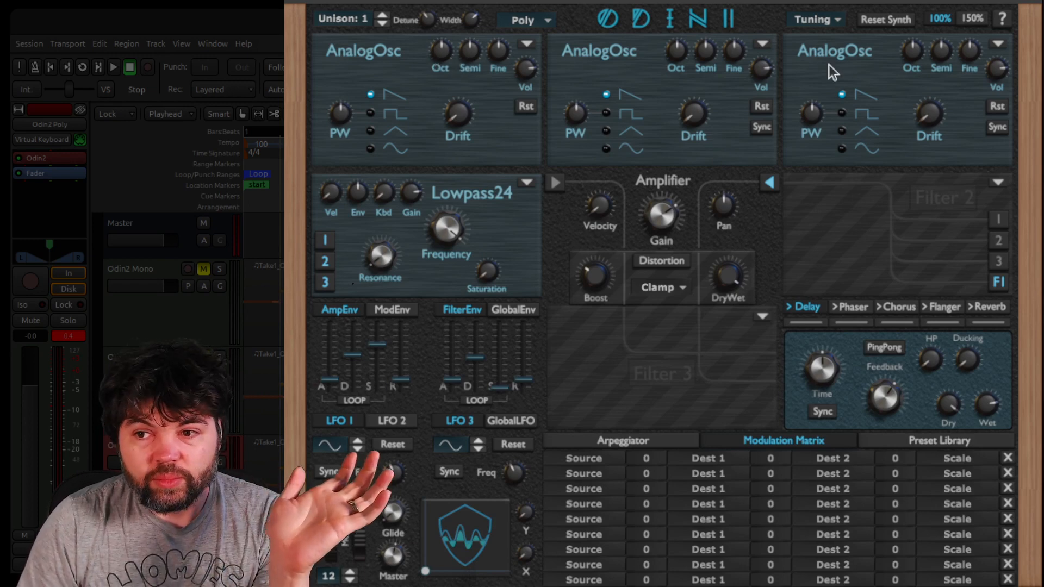
# Raise Osc 2's semitone setting to the maximum and lower Osc 3's octave
pyautogui.moveTo(708, 45)
pyautogui.moveTo(708, 45); pyautogui.dragTo(734, 0)
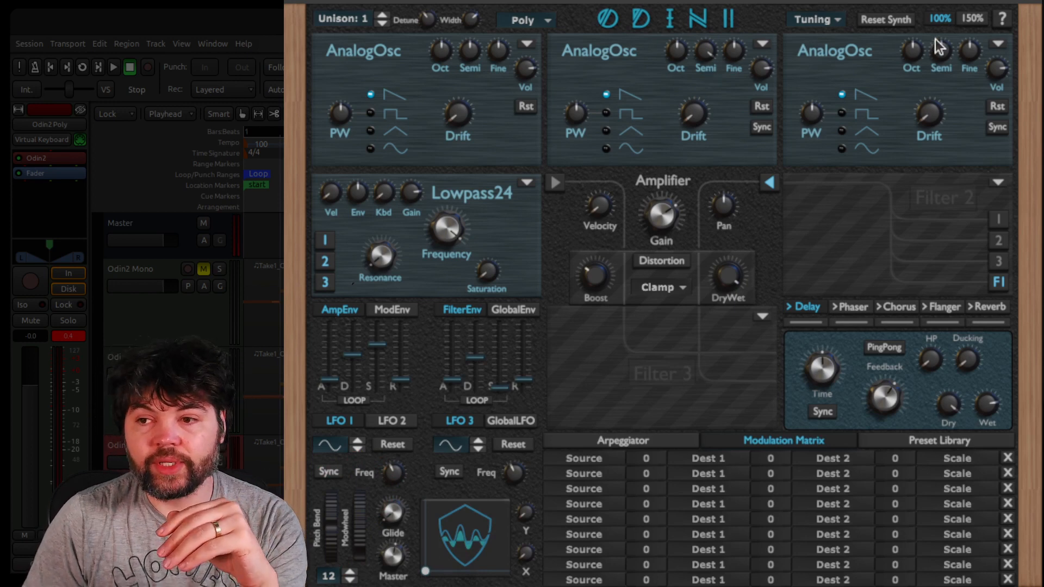
pyautogui.moveTo(914, 61)
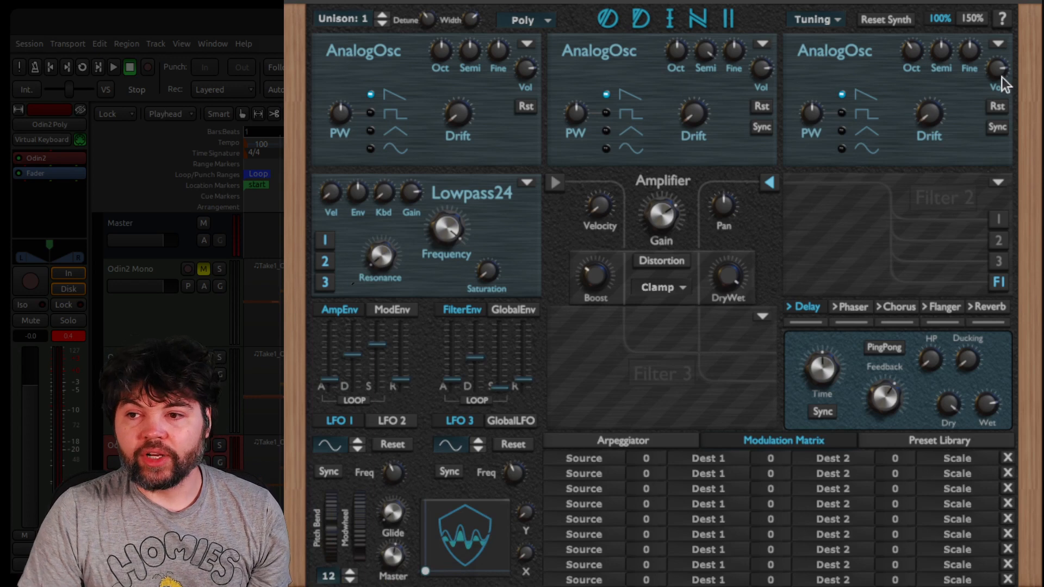
# Turn the volumes of Osc 3 and Osc 2 down, and set Osc 1 to square wave and Osc 2 to triangle wave
pyautogui.moveTo(1004, 65); pyautogui.dragTo(992, 271)
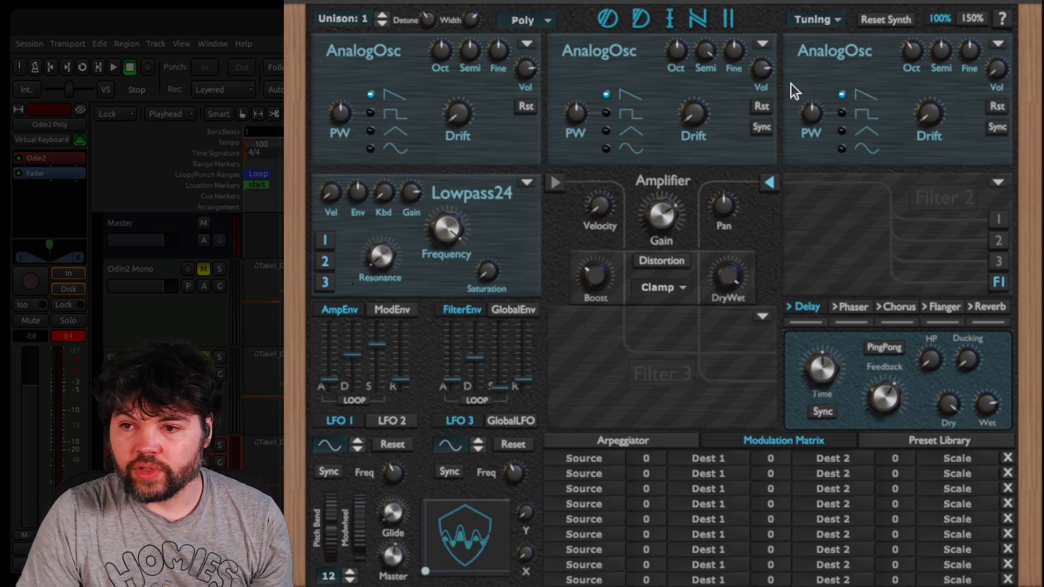
pyautogui.moveTo(759, 65); pyautogui.dragTo(809, 351)
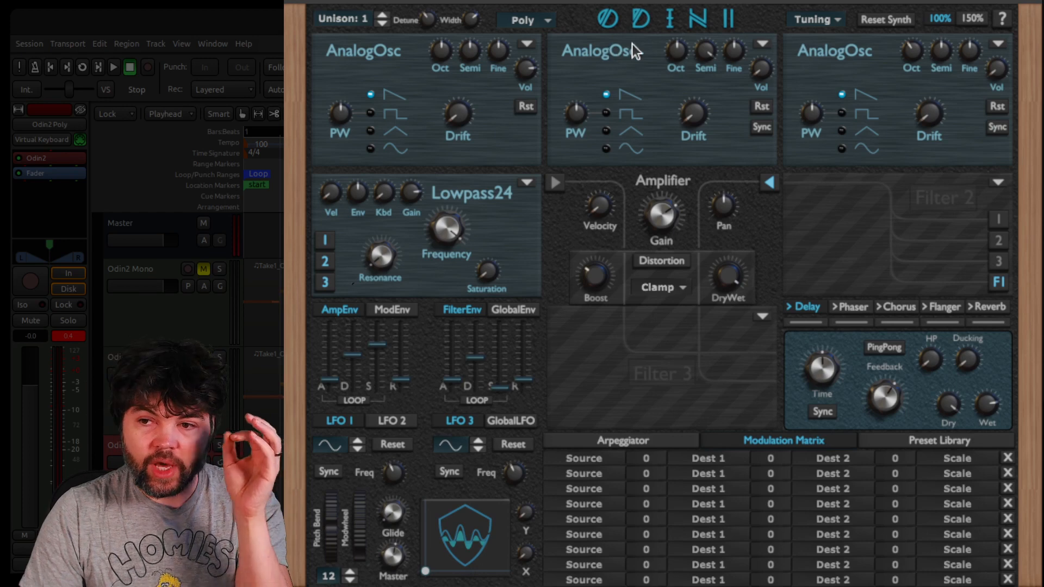
pyautogui.click(607, 132)
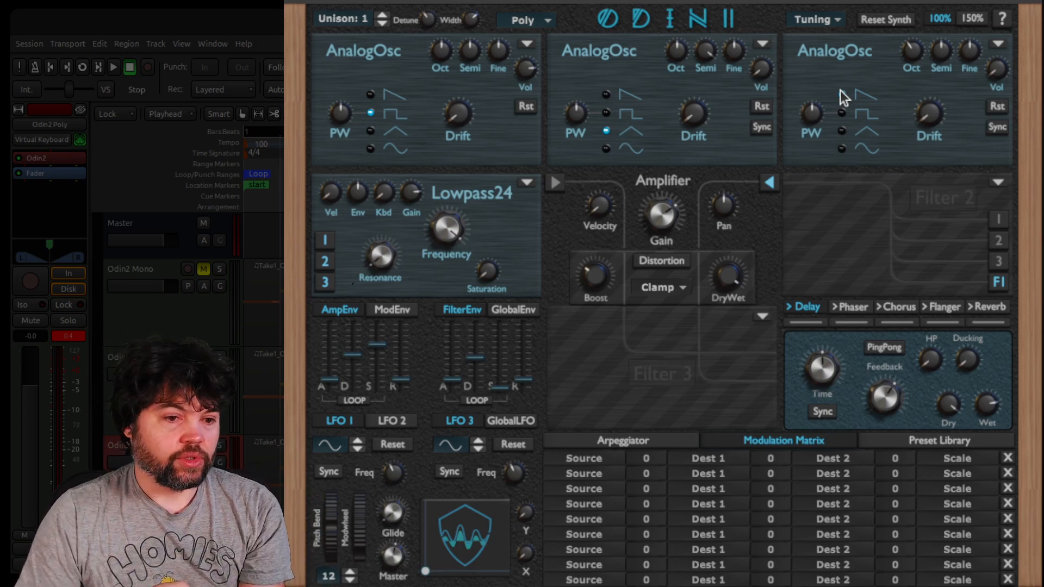
# Blend Osc 2 and Osc 3 into the sound by raising their volumes during looped playback
pyautogui.click(115, 68)
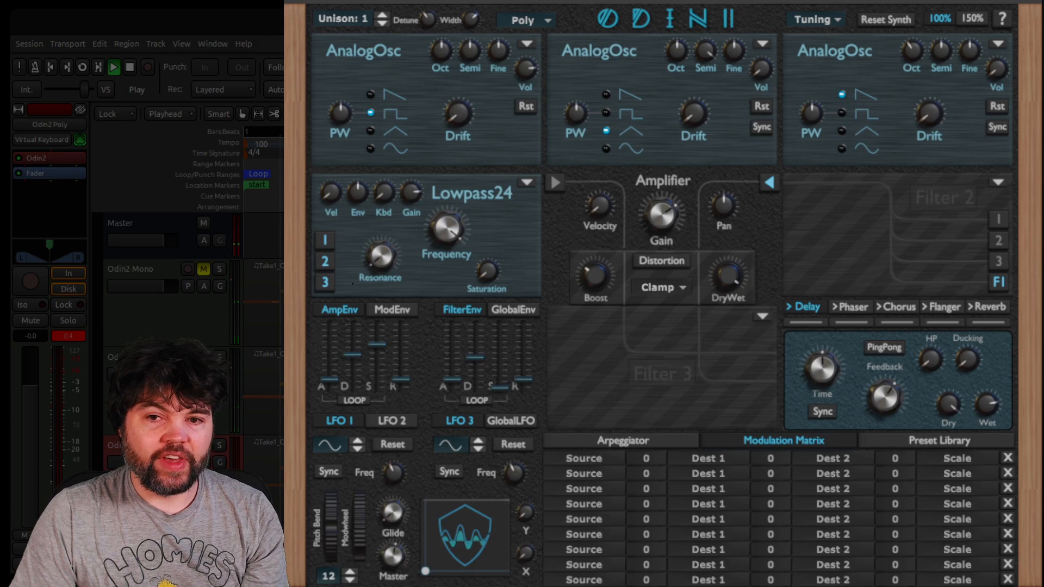
pyautogui.click(82, 67)
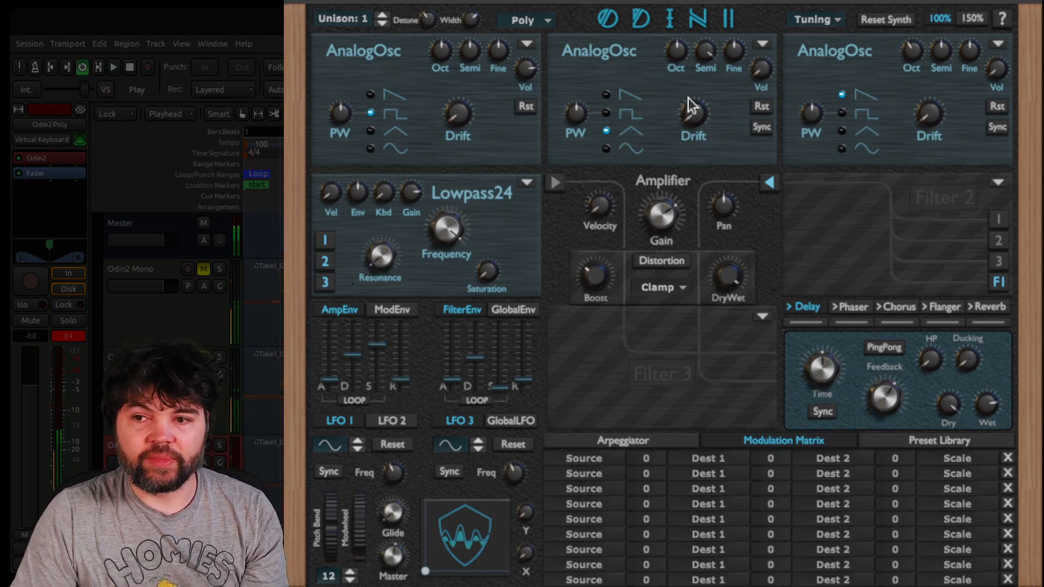
pyautogui.moveTo(763, 71); pyautogui.dragTo(789, 53)
pyautogui.moveTo(771, 69)
pyautogui.mouseDown()
pyautogui.moveTo(772, 33)
pyautogui.moveTo(773, 86)
pyautogui.mouseUp()
pyautogui.click(130, 68)
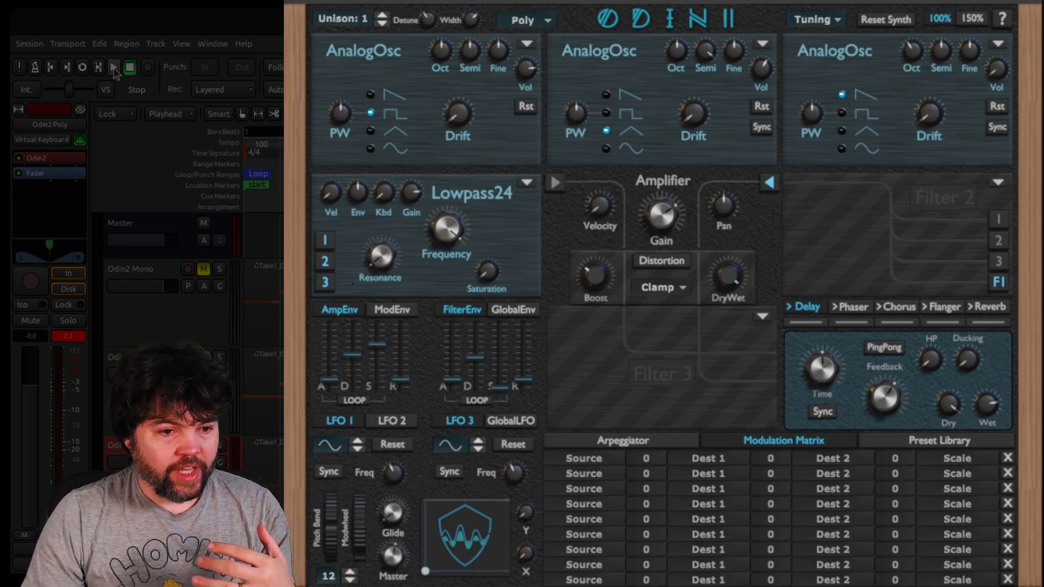
pyautogui.click(83, 68)
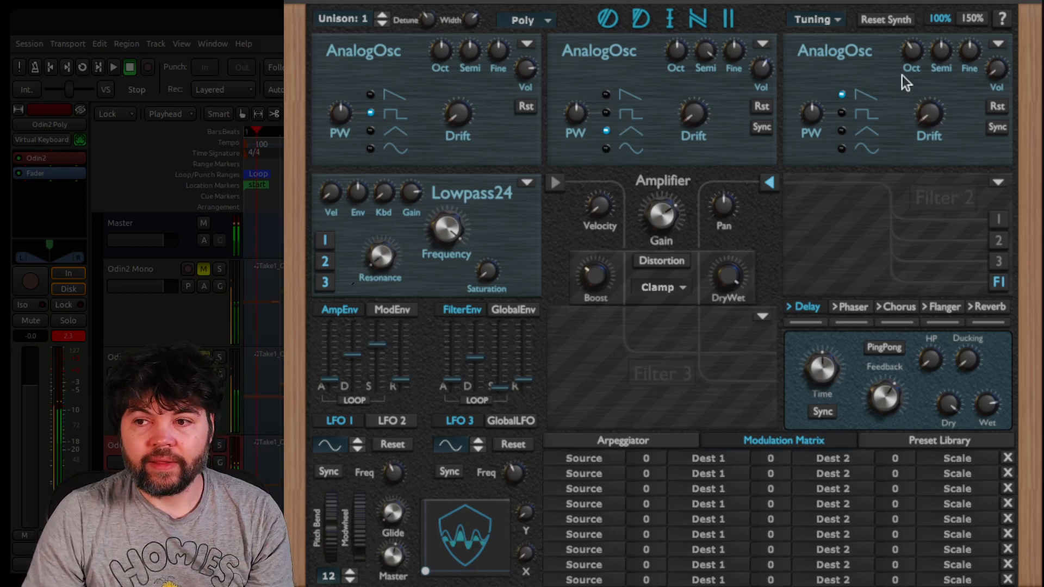
pyautogui.moveTo(1005, 72)
pyautogui.mouseDown()
pyautogui.moveTo(1015, 0)
pyautogui.moveTo(1014, 34)
pyautogui.mouseUp()
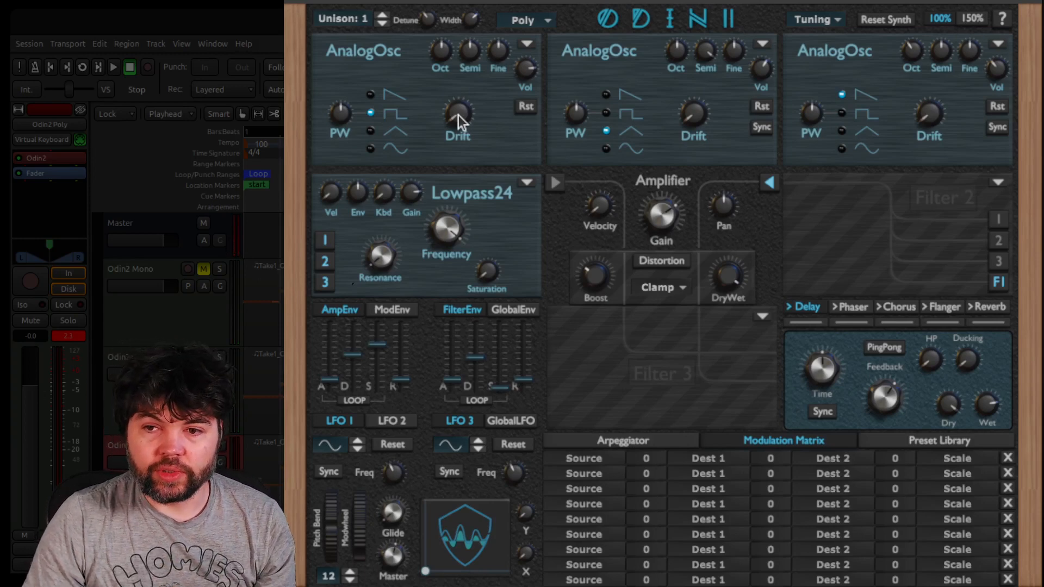
# Add a small amount of drift to all three analog oscillators
pyautogui.moveTo(466, 118); pyautogui.dragTo(476, 97)
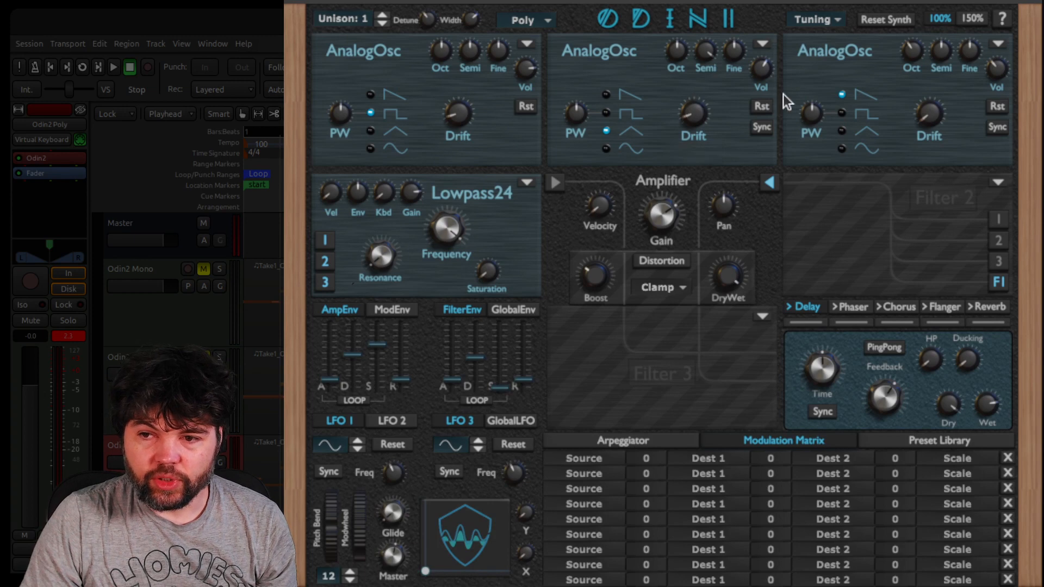
pyautogui.moveTo(939, 120); pyautogui.dragTo(937, 97)
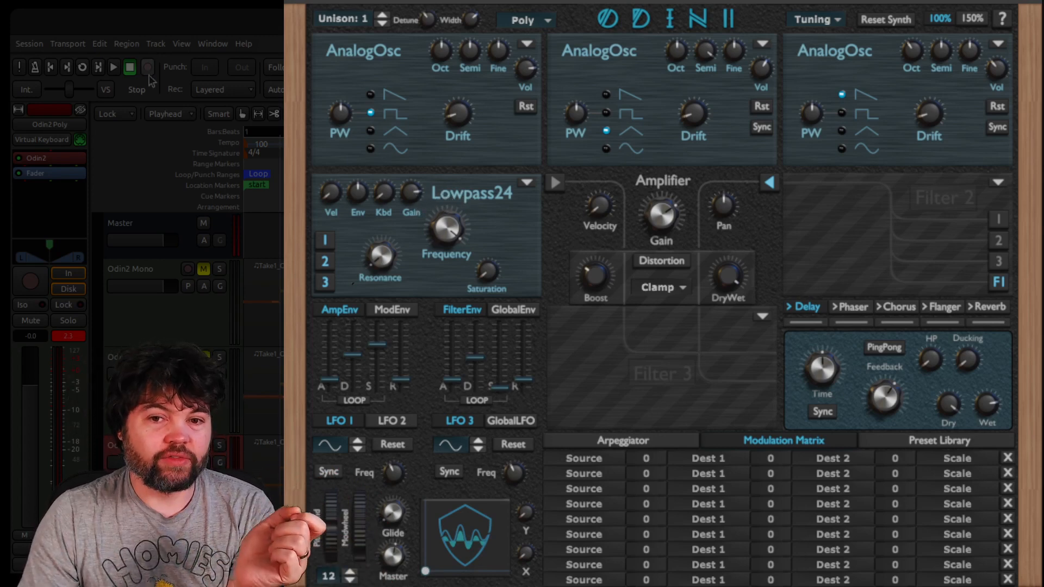
pyautogui.moveTo(403, 196); pyautogui.dragTo(437, 214)
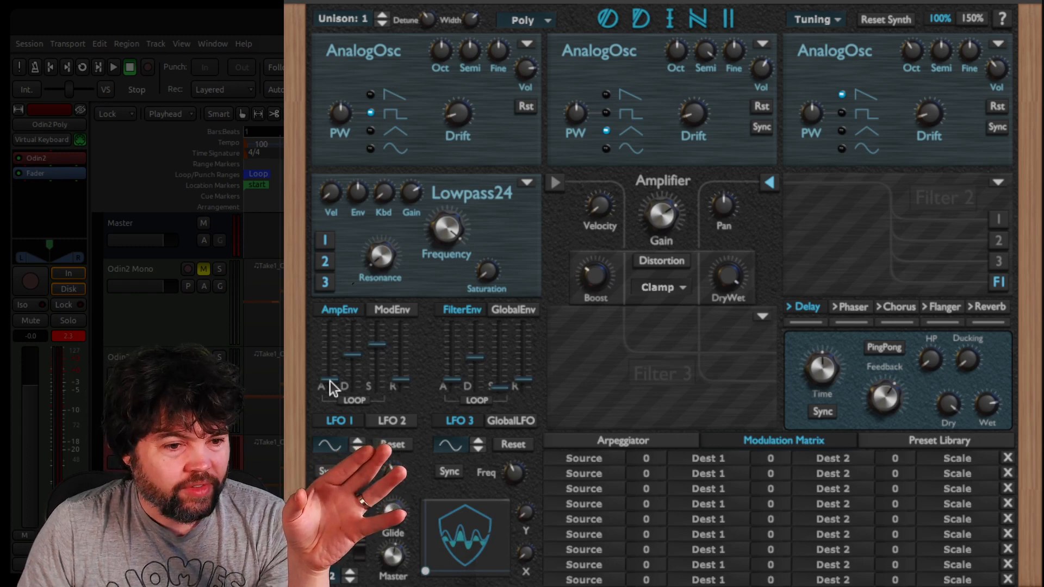
# Shape the amp envelope with slightly more attack, longer decay and release, and a lower sustain
pyautogui.moveTo(330, 381); pyautogui.dragTo(356, 350)
pyautogui.moveTo(401, 380); pyautogui.dragTo(378, 366)
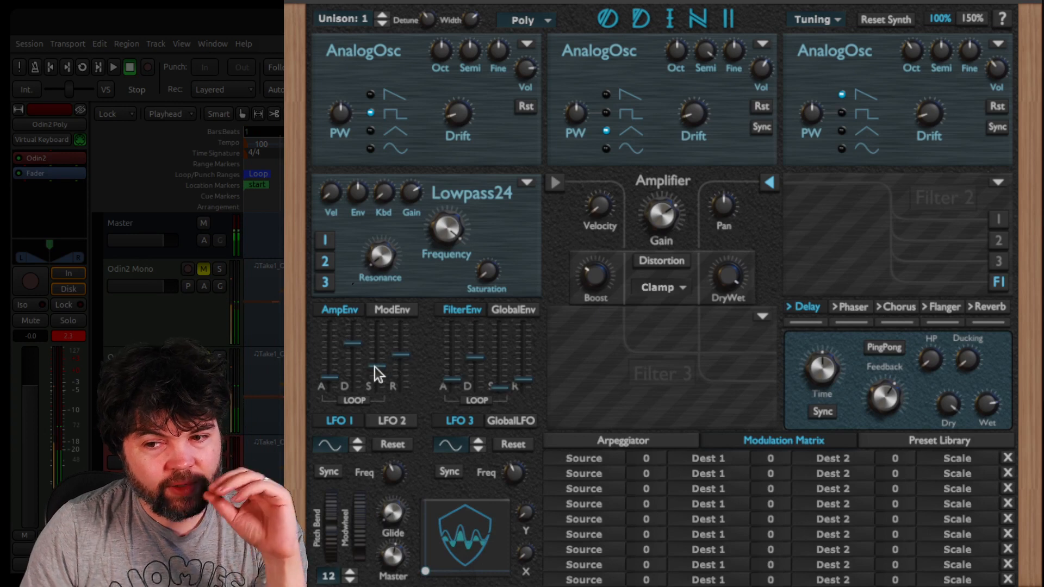
pyautogui.moveTo(378, 374)
pyautogui.mouseDown()
pyautogui.moveTo(376, 326)
pyautogui.moveTo(375, 374)
pyautogui.moveTo(376, 364)
pyautogui.mouseUp()
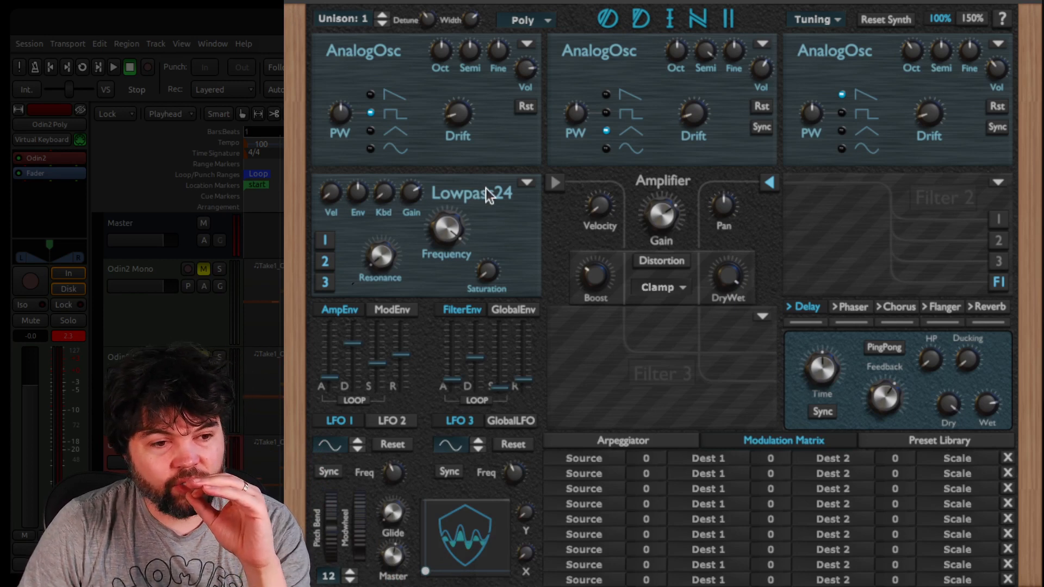
# Change the first filter to Lowpass 12 with more keyboard tracking and a lower cutoff frequency
pyautogui.click(526, 185)
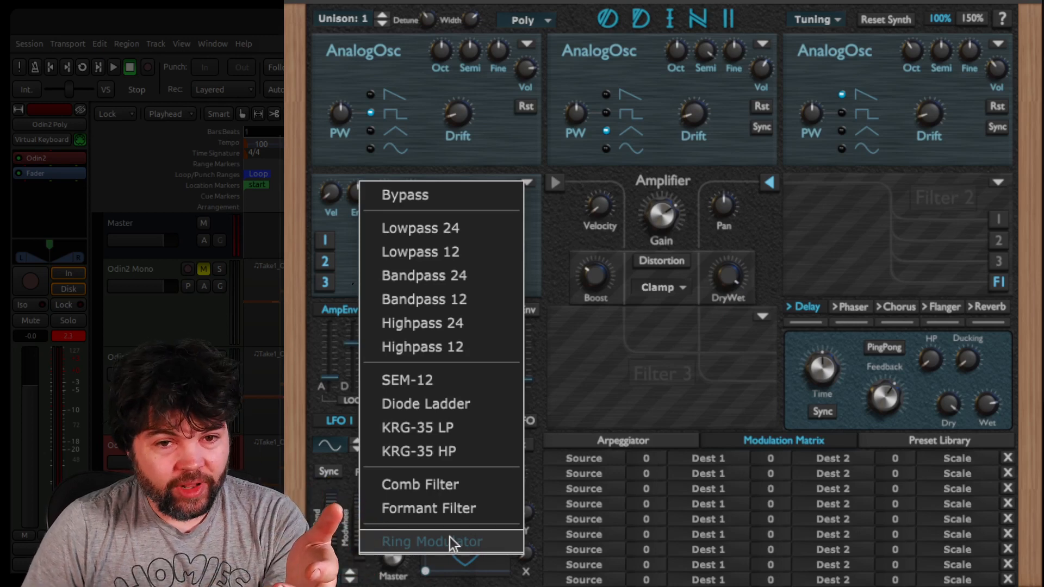
pyautogui.click(451, 252)
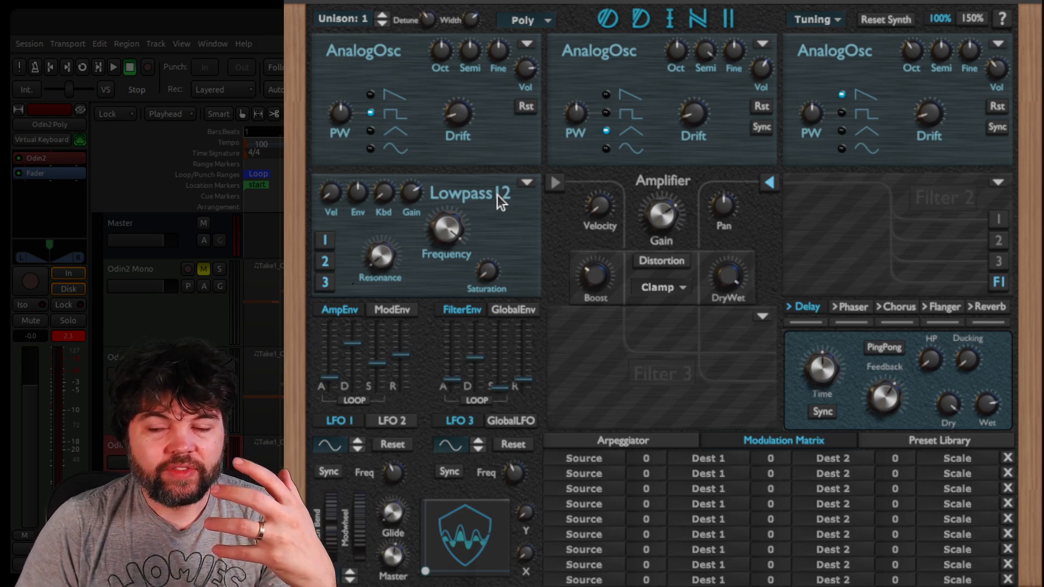
pyautogui.moveTo(390, 202); pyautogui.dragTo(425, 79)
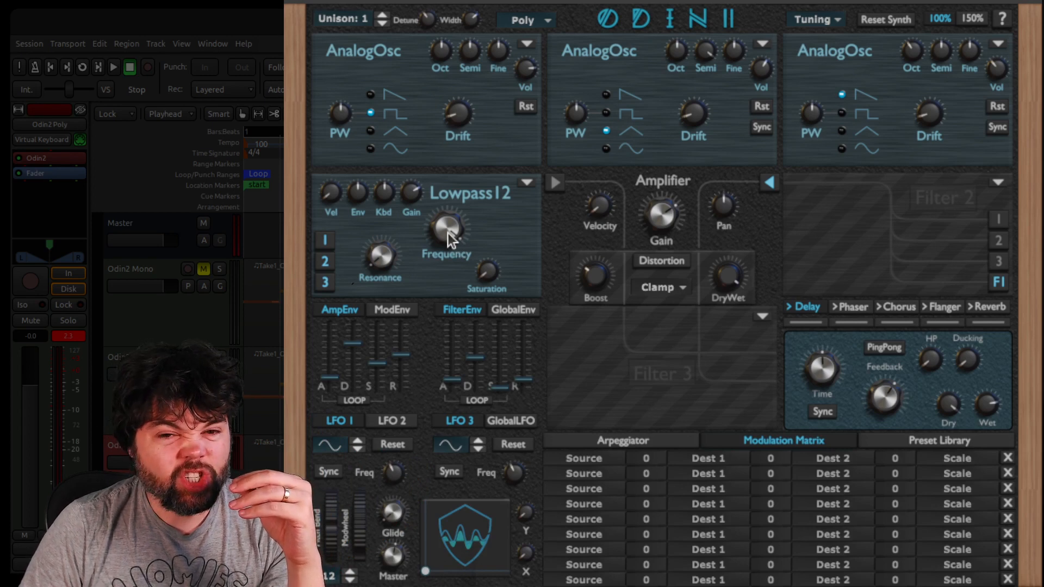
pyautogui.click(85, 69)
pyautogui.moveTo(446, 228); pyautogui.dragTo(453, 344)
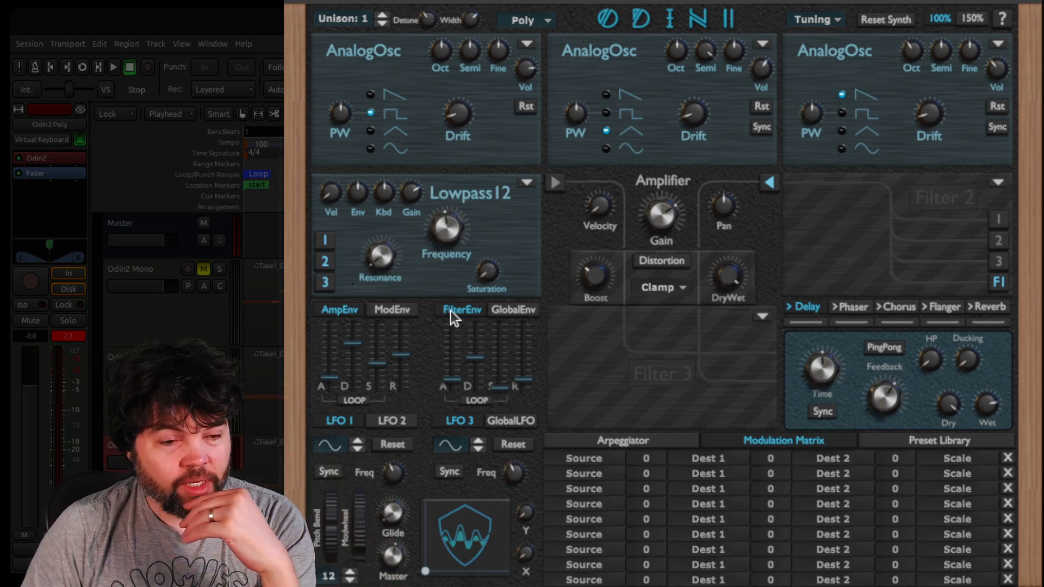
# Shape the filter envelope with minimal attack, a decay of about 1.186 s and a longer release
pyautogui.click(457, 383)
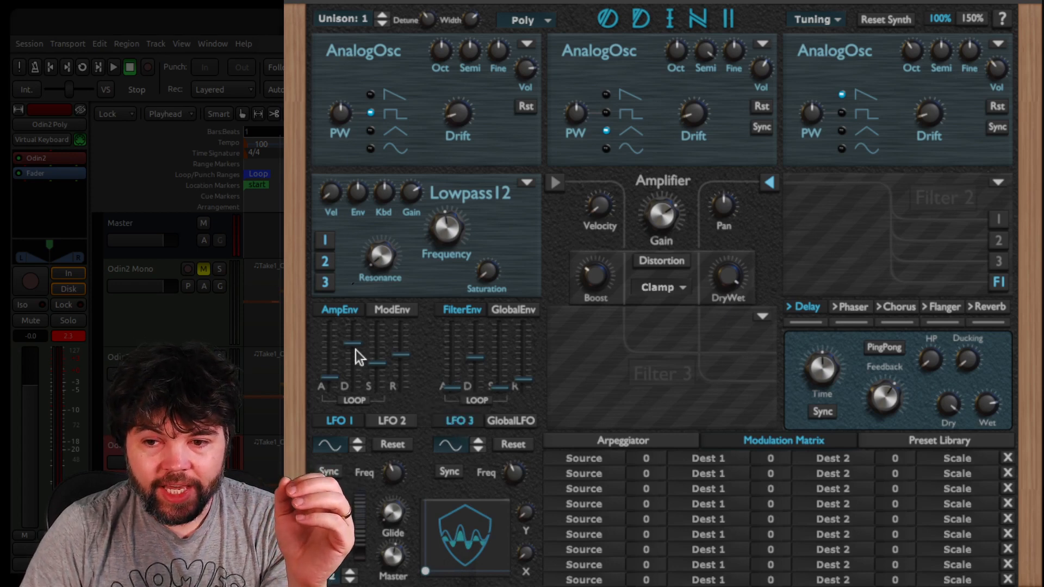
pyautogui.click(472, 357)
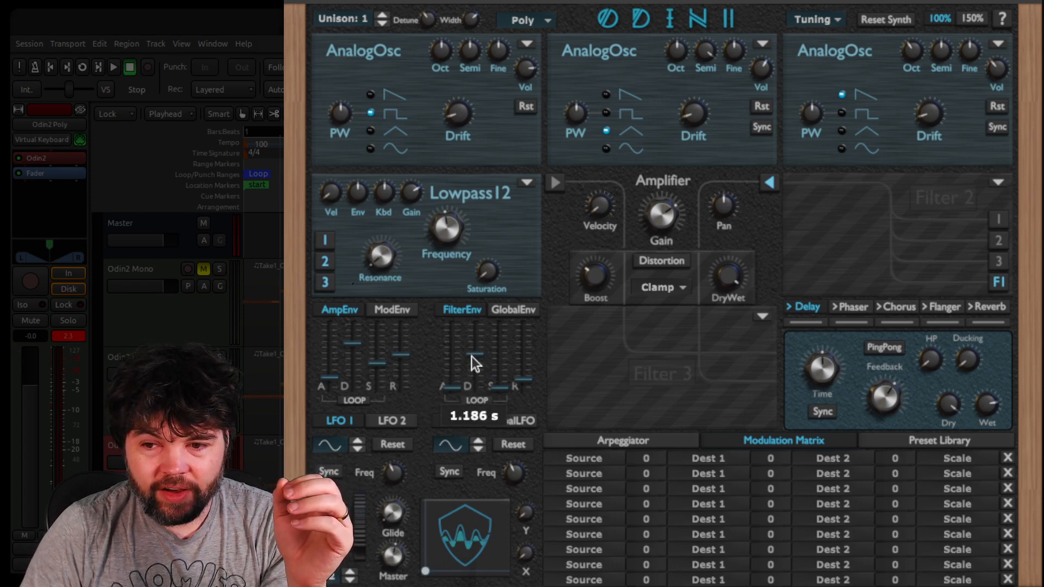
pyautogui.moveTo(529, 385); pyautogui.dragTo(525, 364)
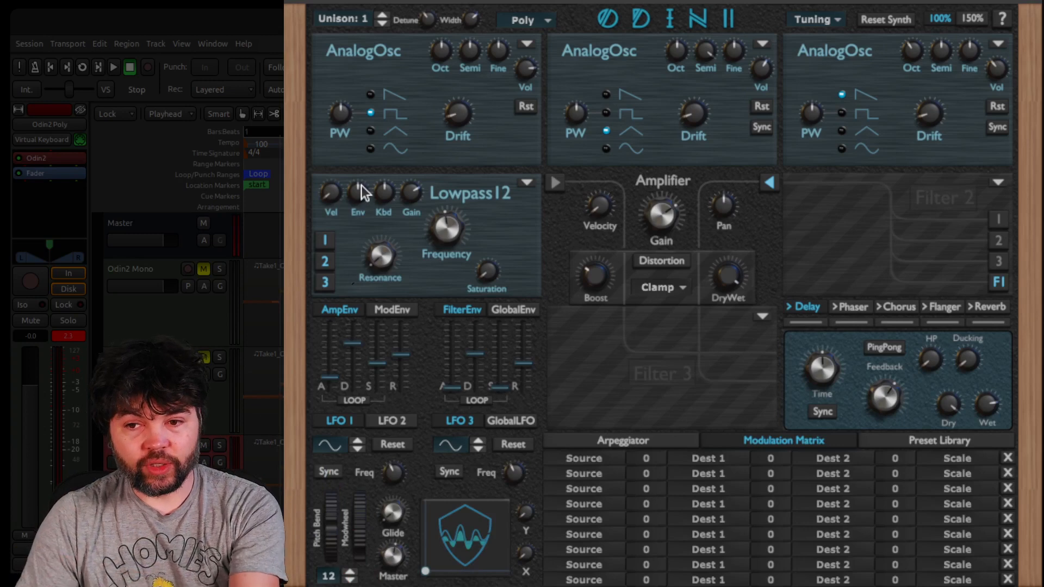
# Increase the lowpass filter's envelope amount and raise the filter envelope's sustain while the loop plays
pyautogui.click(113, 68)
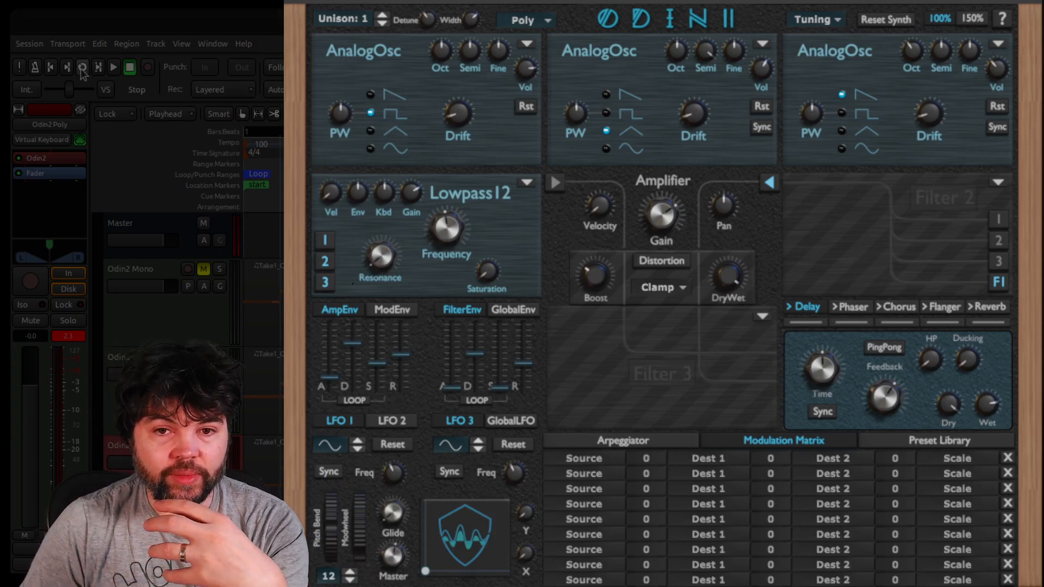
pyautogui.click(358, 191)
pyautogui.moveTo(358, 191); pyautogui.dragTo(373, 157)
pyautogui.moveTo(500, 388); pyautogui.dragTo(505, 362)
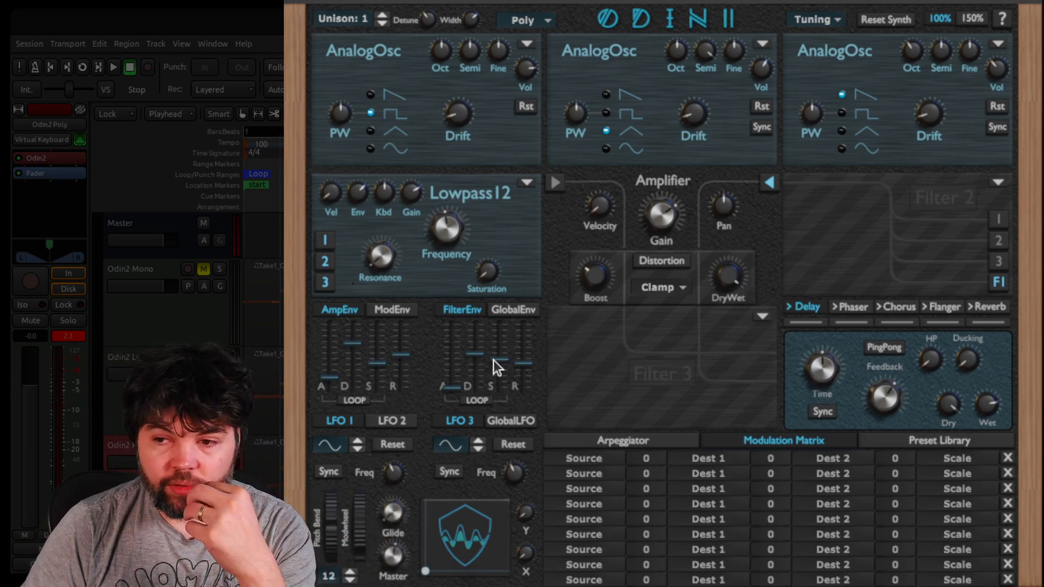
# Load Highpass 12 into Filter 2 with keyboard tracking at 1.000 and slightly raised resonance
pyautogui.click(998, 182)
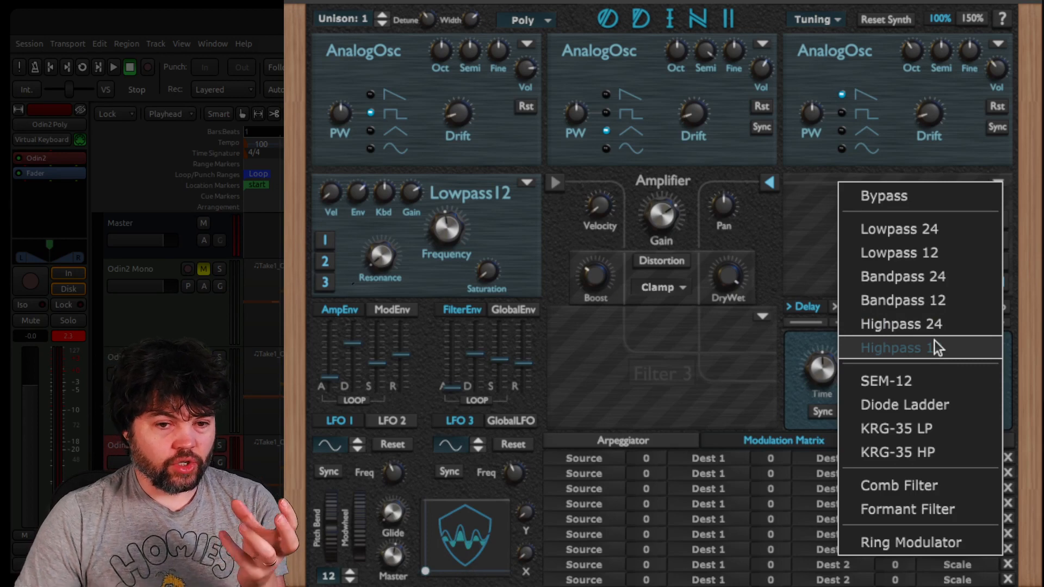
pyautogui.click(934, 343)
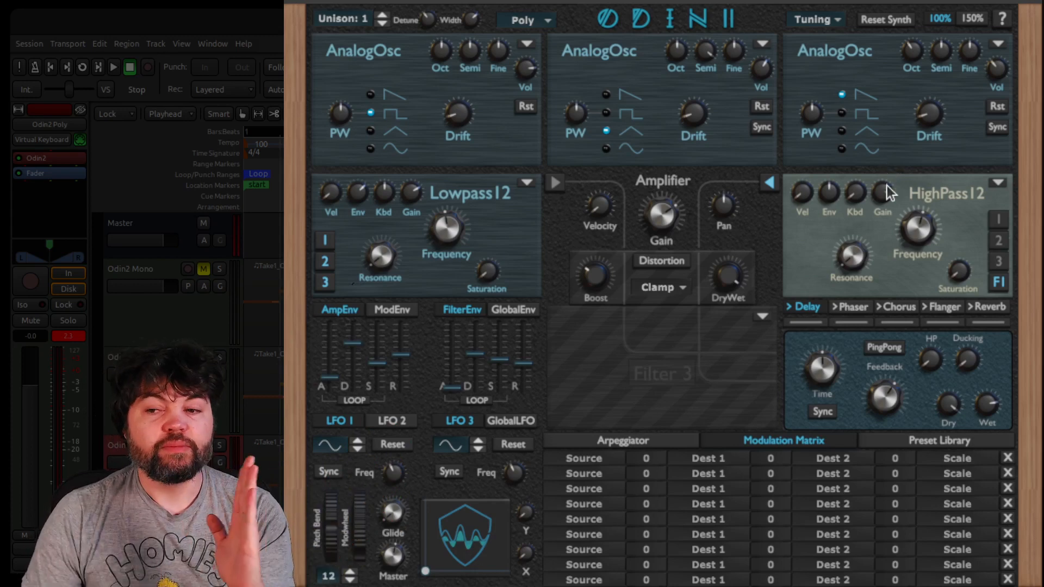
pyautogui.click(858, 195)
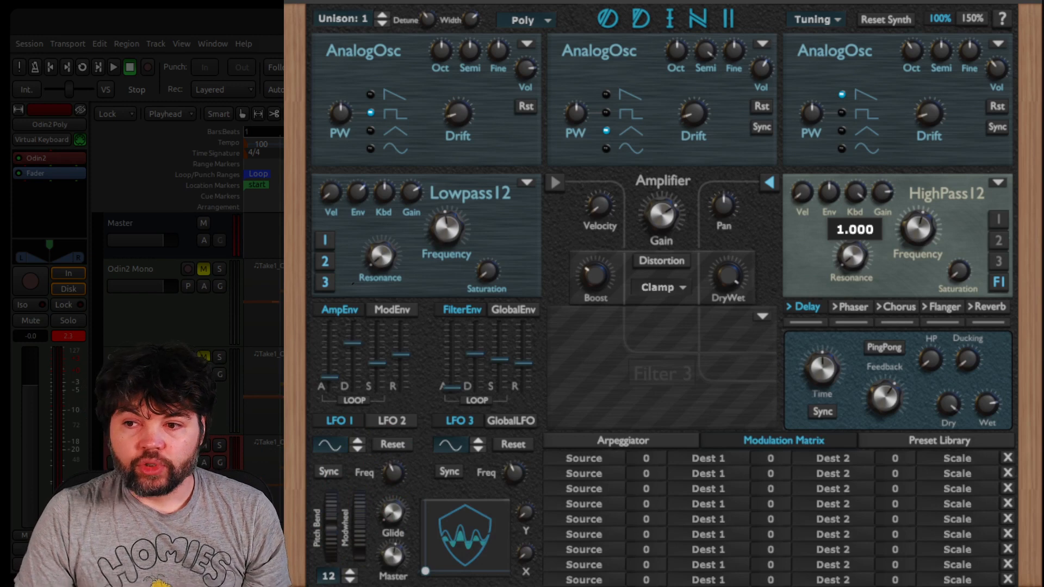
pyautogui.click(855, 206)
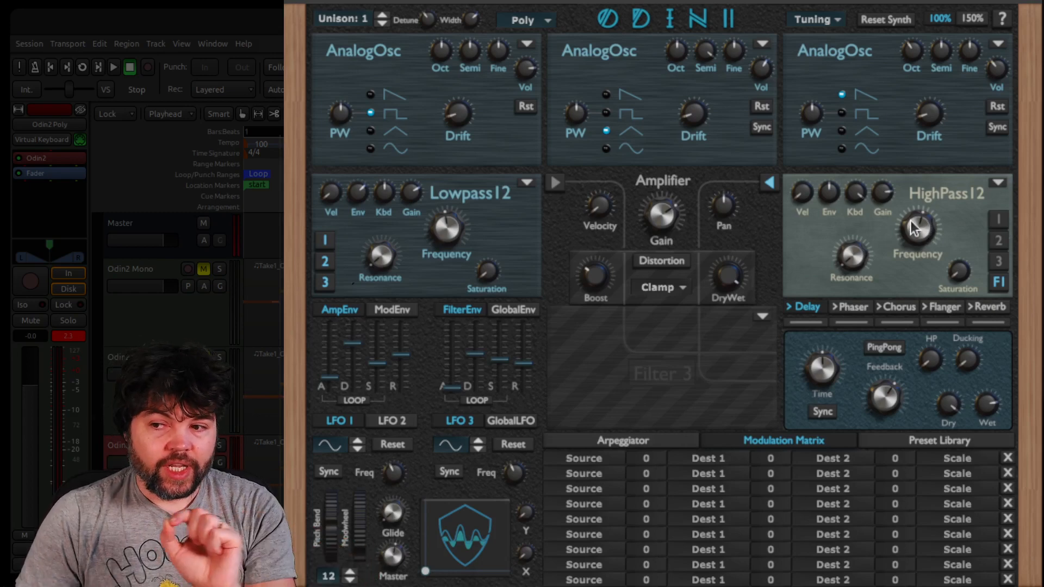
pyautogui.moveTo(852, 266); pyautogui.dragTo(940, 56)
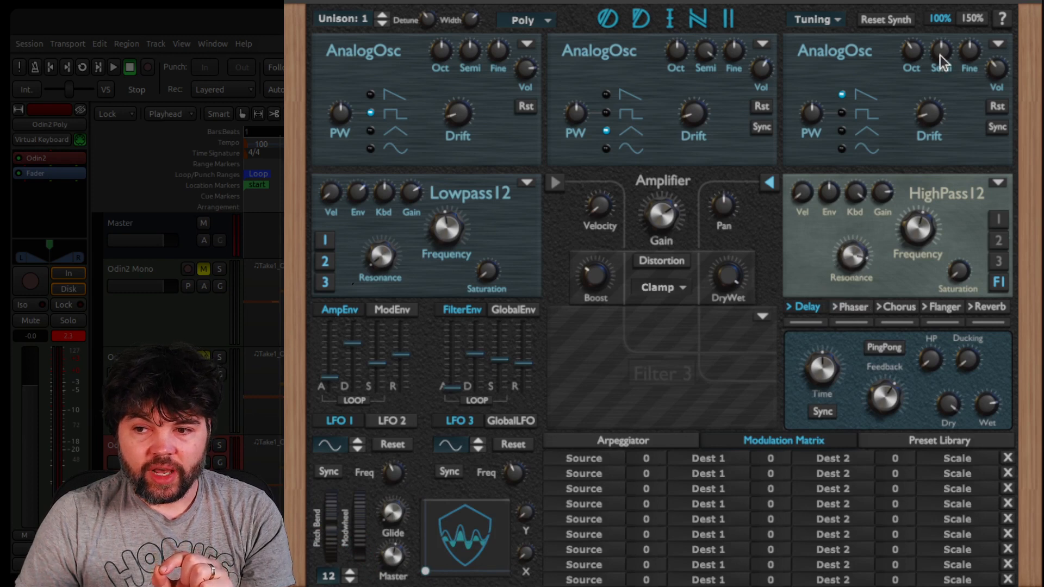
# Tune the highpass filter's frequency to about 33.4 Hz during looped playback
pyautogui.click(113, 67)
pyautogui.moveTo(929, 221); pyautogui.dragTo(900, 323)
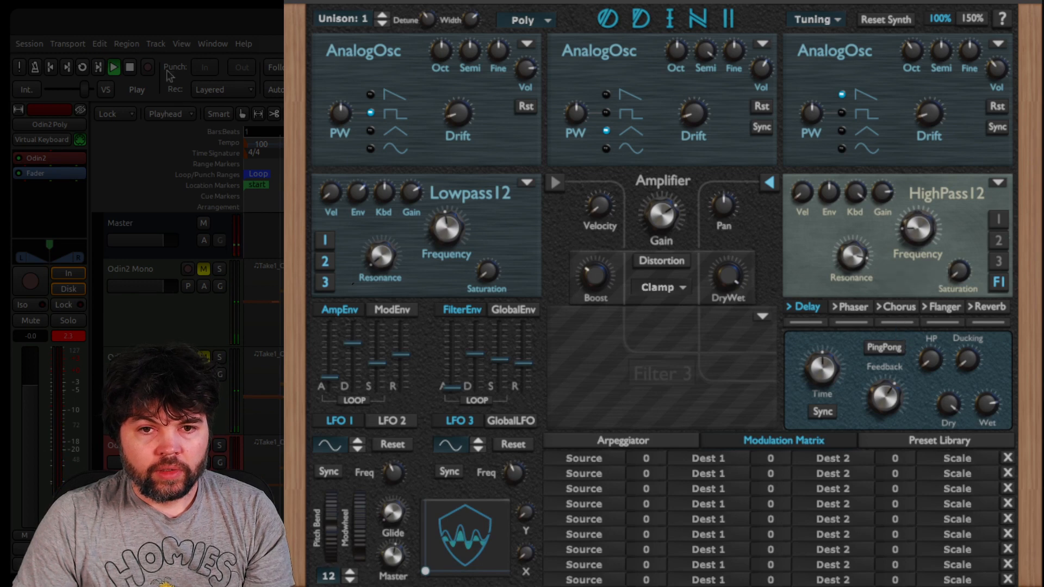
pyautogui.press('l')
pyautogui.moveTo(919, 236); pyautogui.dragTo(919, 228)
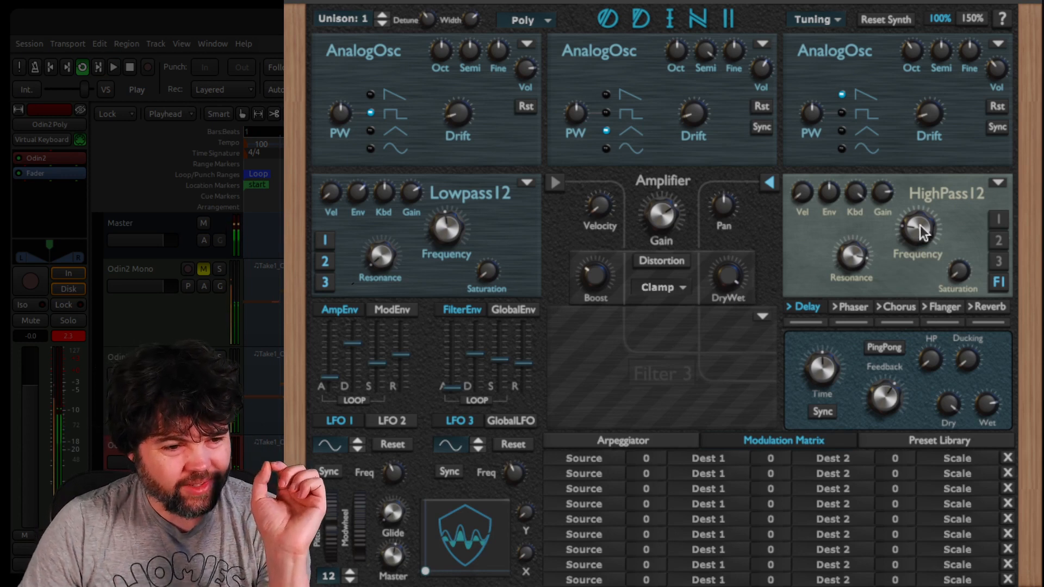
pyautogui.moveTo(919, 234); pyautogui.dragTo(920, 240)
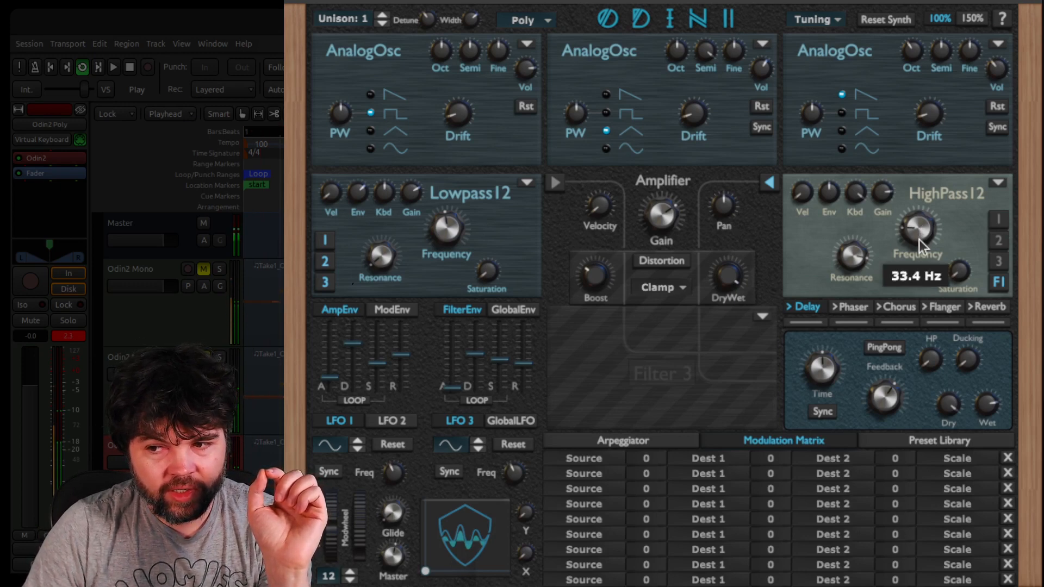
# Compare the looped patch with Filter 2 bypassed and with Highpass 12 loaded, and stop playback
pyautogui.moveTo(920, 239); pyautogui.dragTo(920, 244)
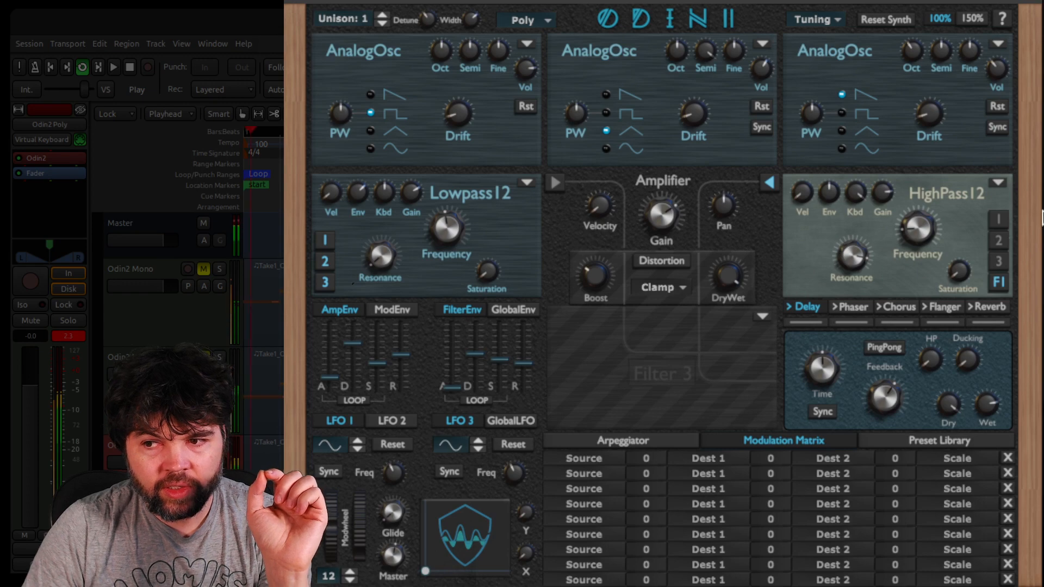
pyautogui.click(989, 183)
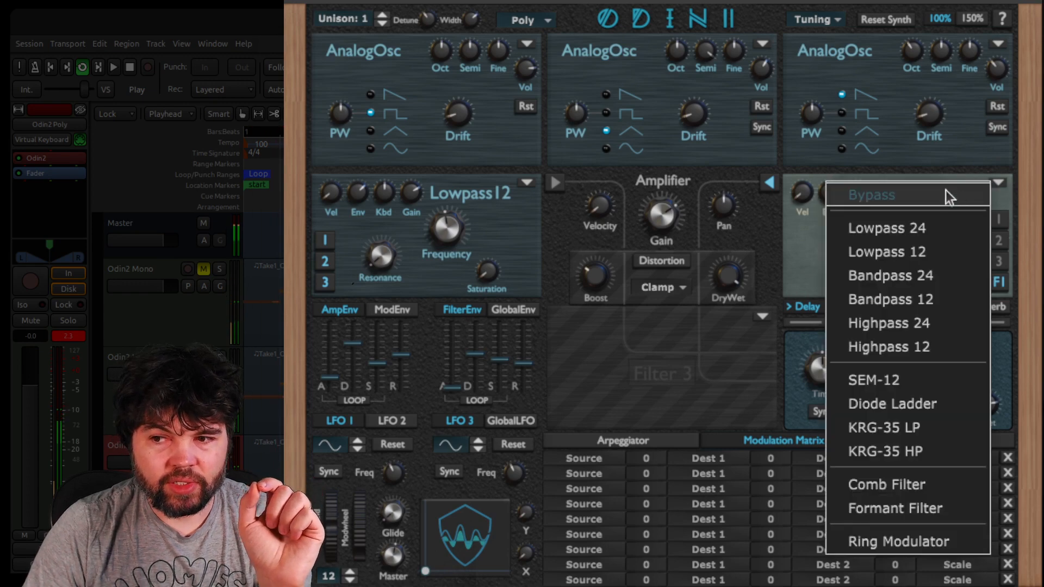
pyautogui.click(945, 195)
pyautogui.click(996, 182)
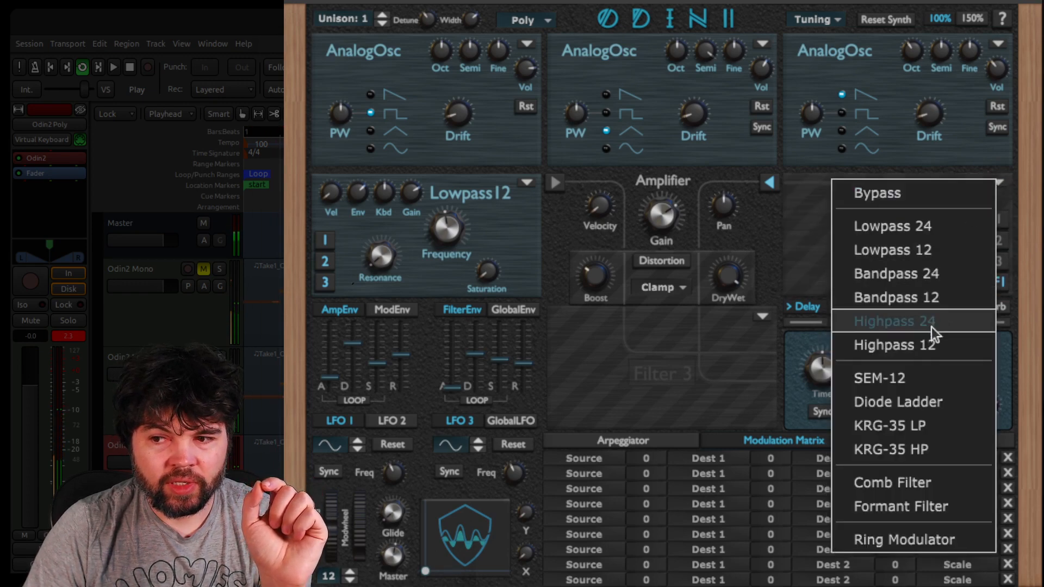
pyautogui.click(929, 344)
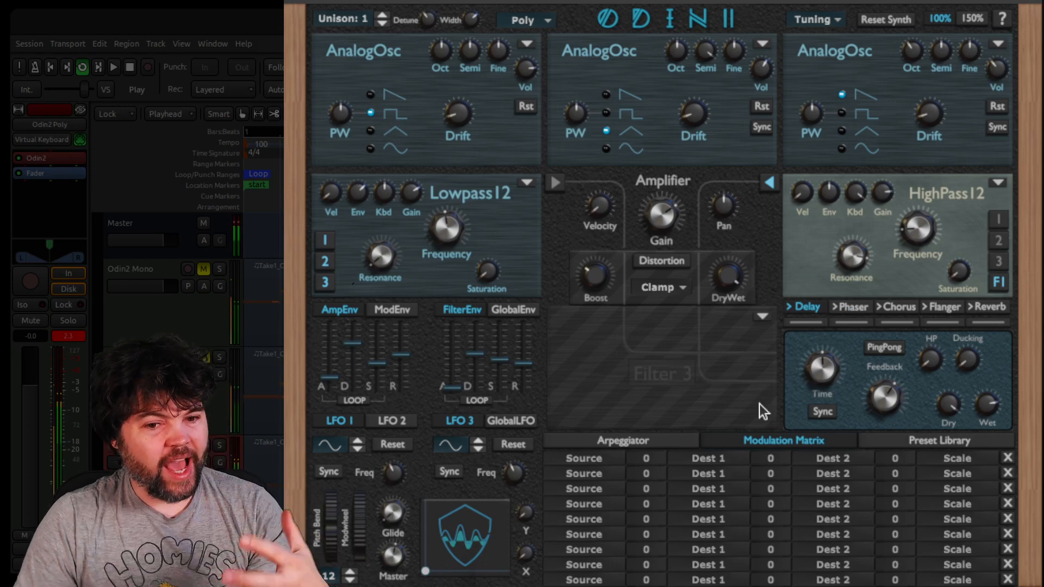
pyautogui.click(132, 65)
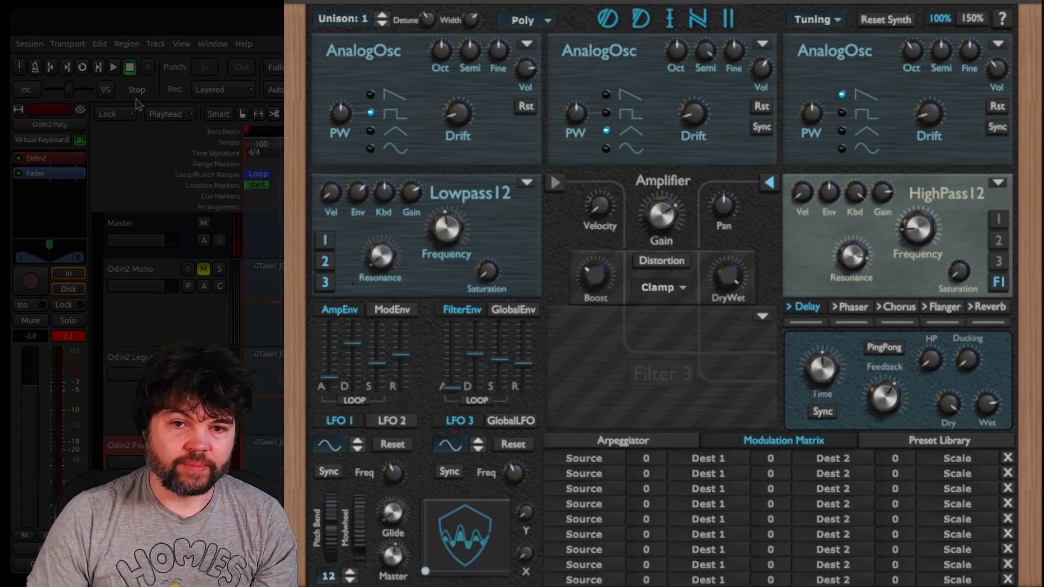
# Fine-tune the resonance and saturation of both the lowpass filter and the highpass filter
pyautogui.moveTo(381, 249); pyautogui.dragTo(395, 228)
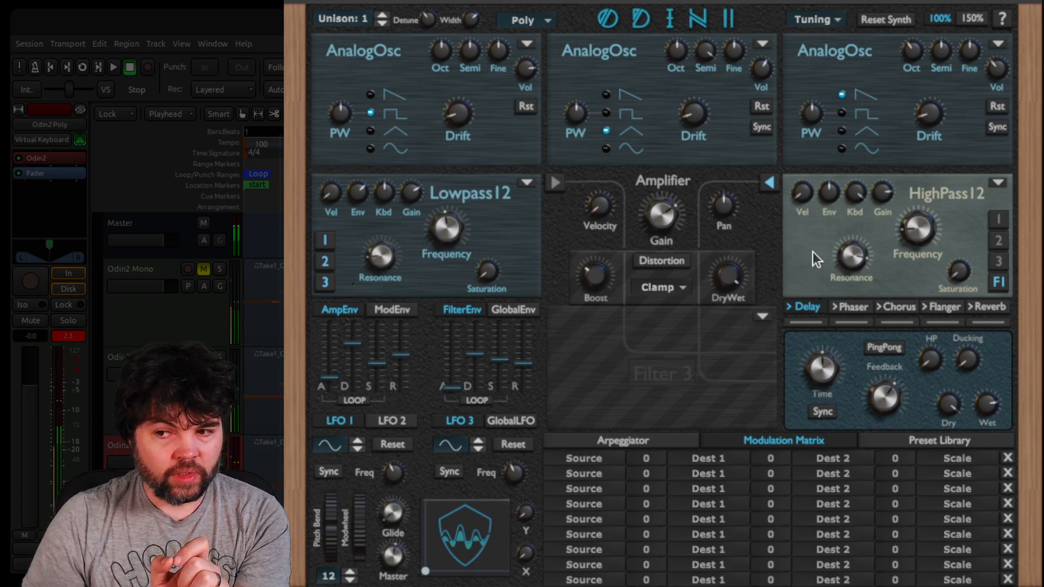
pyautogui.moveTo(850, 254); pyautogui.dragTo(849, 274)
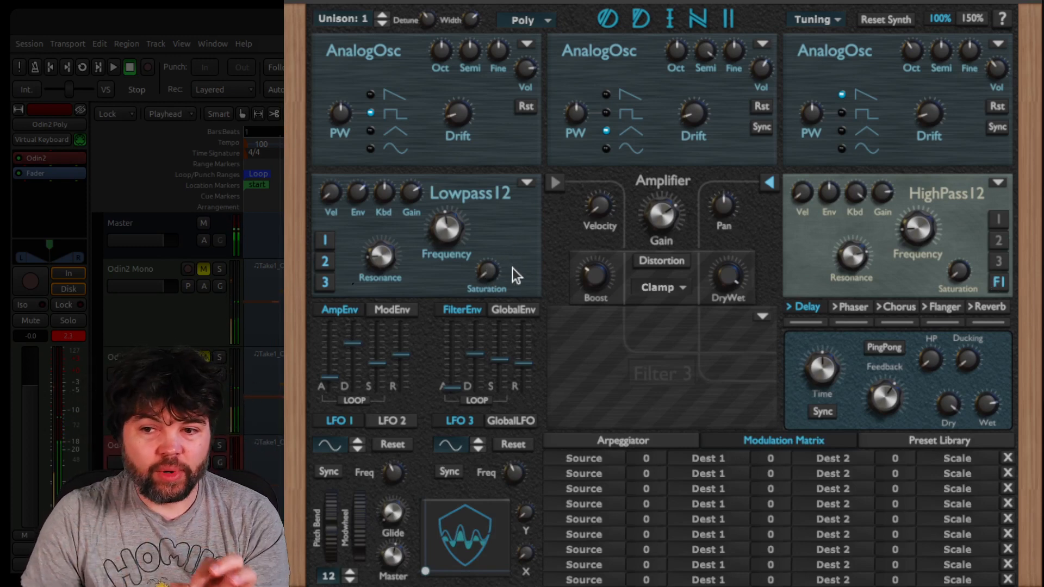
pyautogui.moveTo(488, 275); pyautogui.dragTo(505, 213)
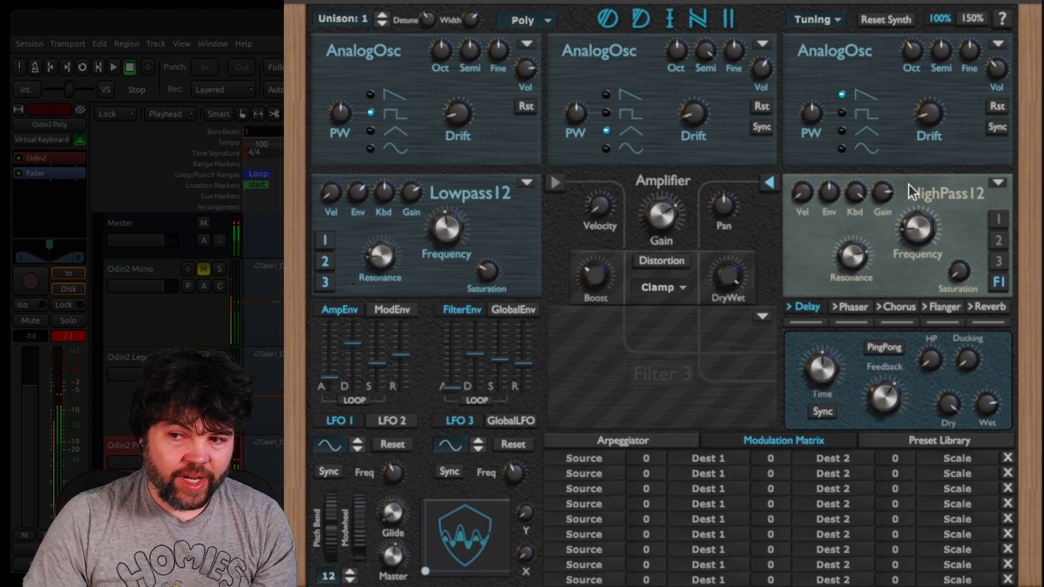
pyautogui.moveTo(887, 191)
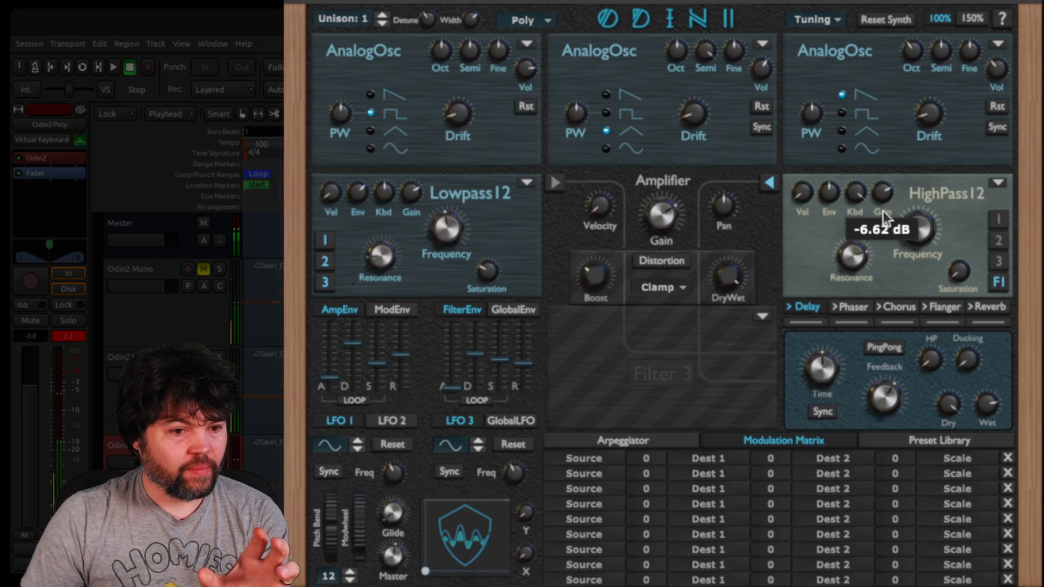
pyautogui.moveTo(963, 271)
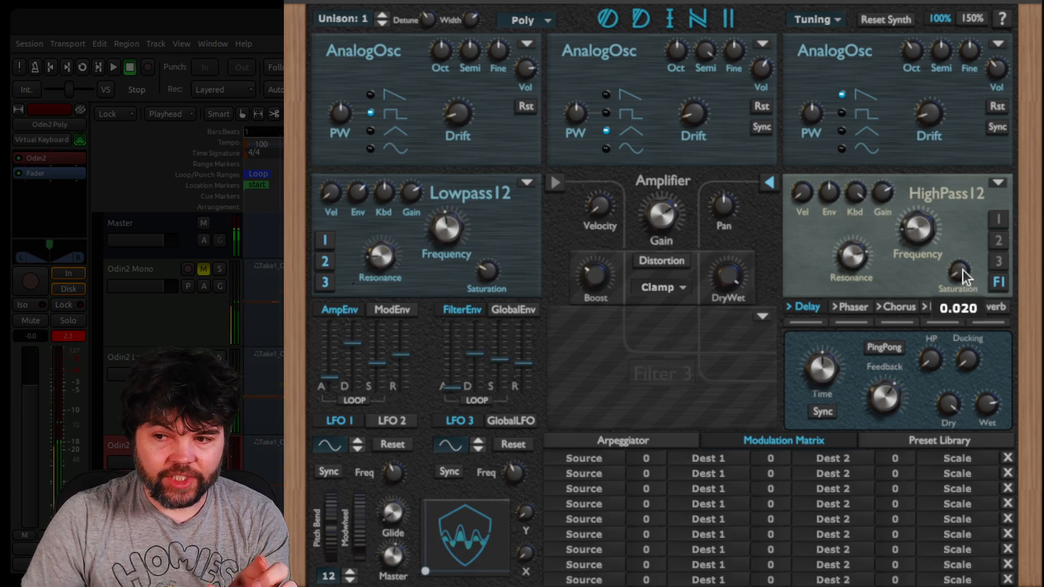
pyautogui.moveTo(962, 270); pyautogui.dragTo(966, 247)
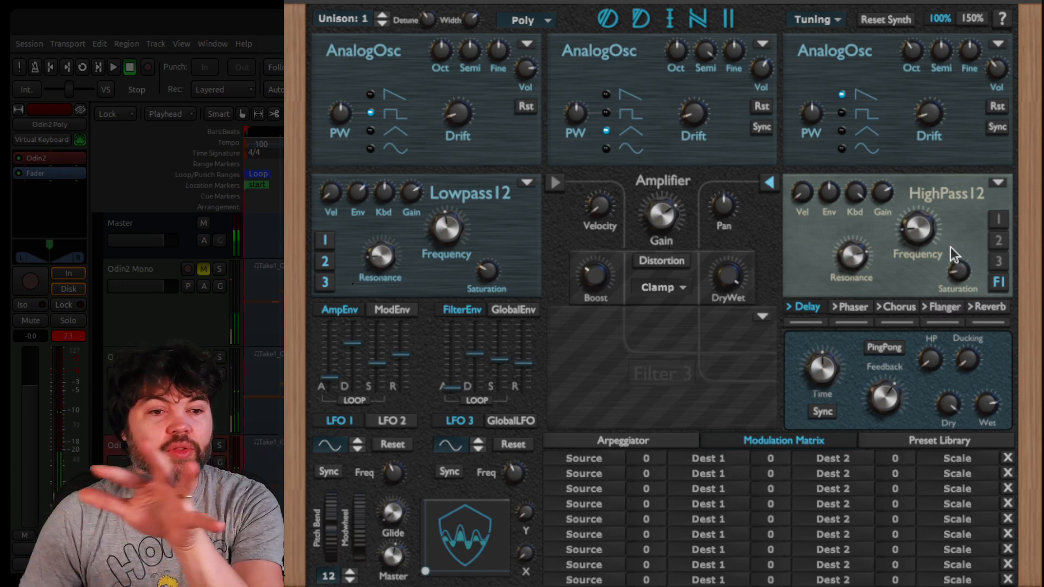
# Review the filter types available for Filter 1 and raise the amplifier's velocity amount
pyautogui.click(531, 182)
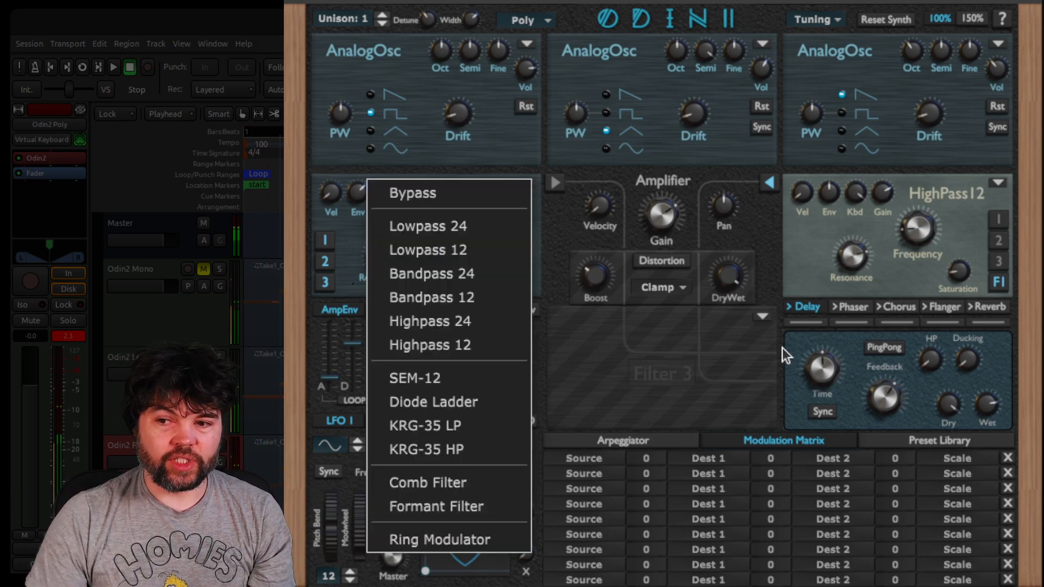
pyautogui.click(762, 355)
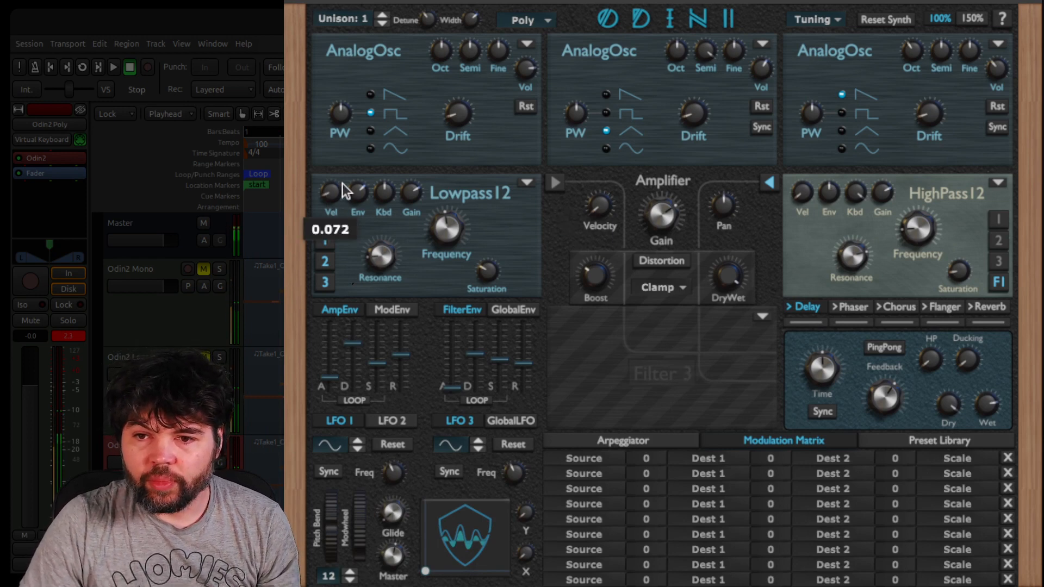
pyautogui.moveTo(594, 201); pyautogui.dragTo(631, 137)
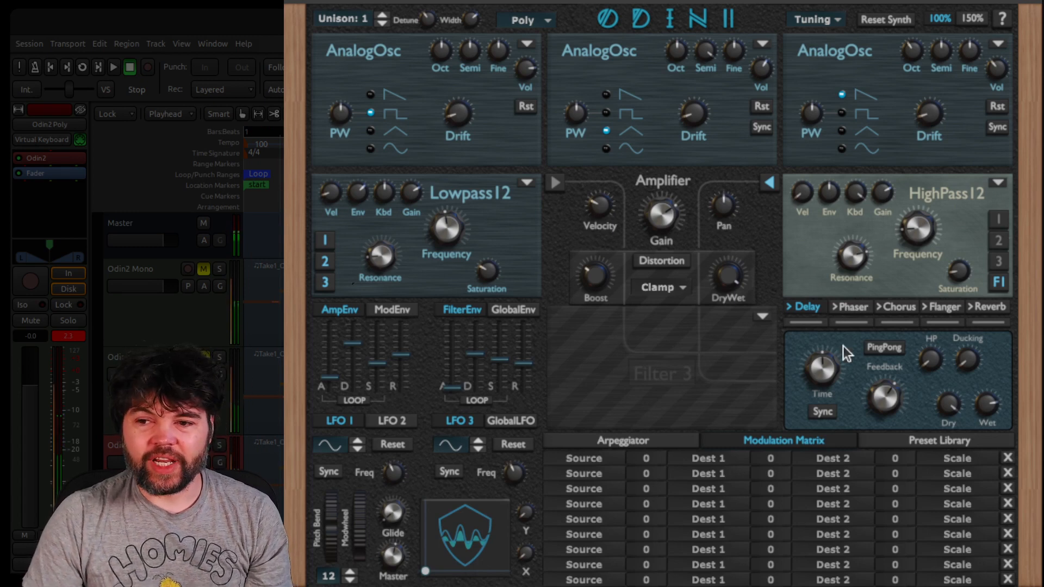
# Load Bandpass 12 into Filter 3, adjust its frequency and raise its keyboard tracking
pyautogui.click(763, 316)
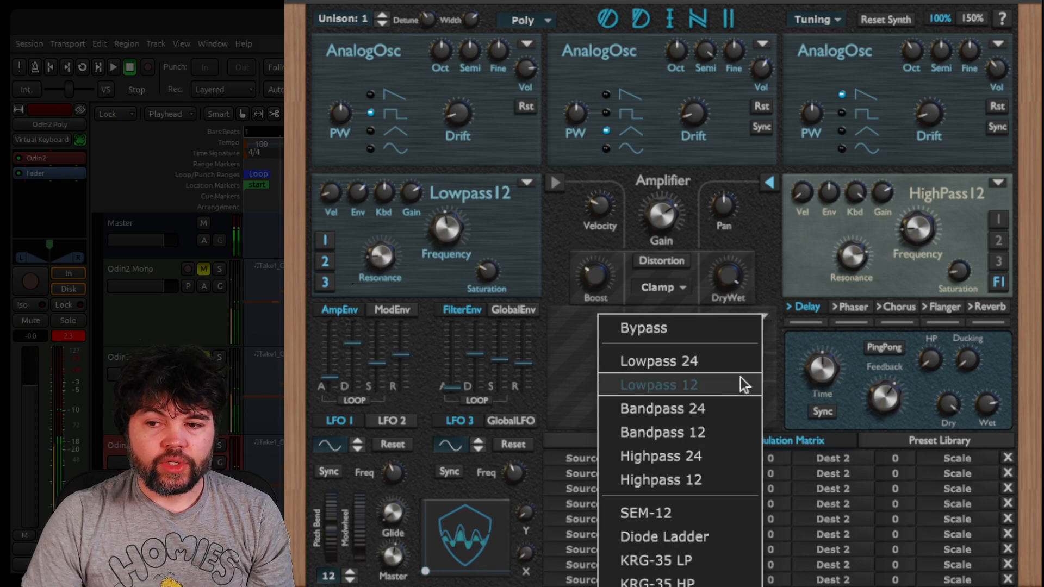
pyautogui.click(707, 435)
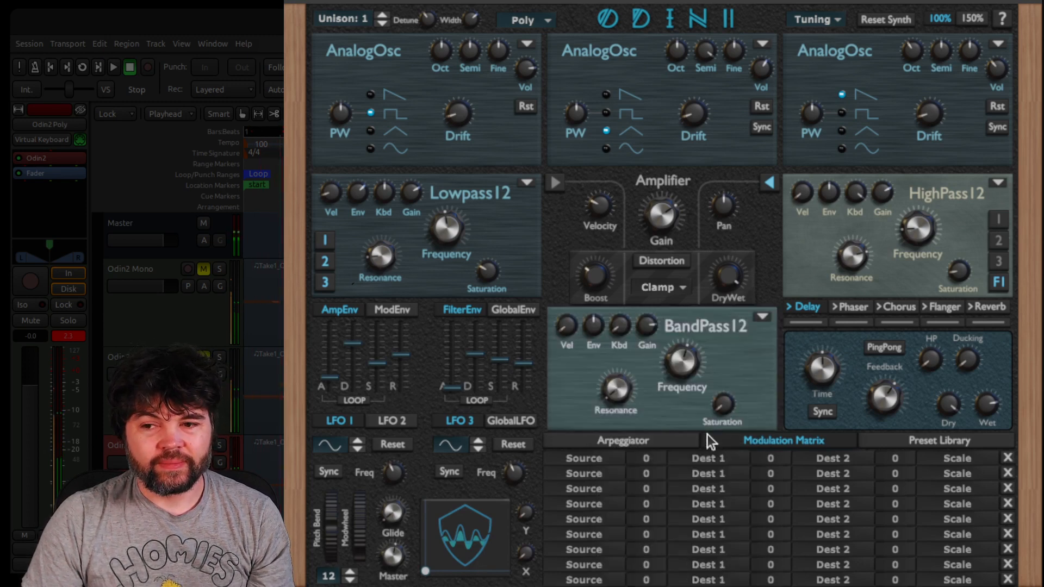
pyautogui.moveTo(692, 354); pyautogui.dragTo(688, 381)
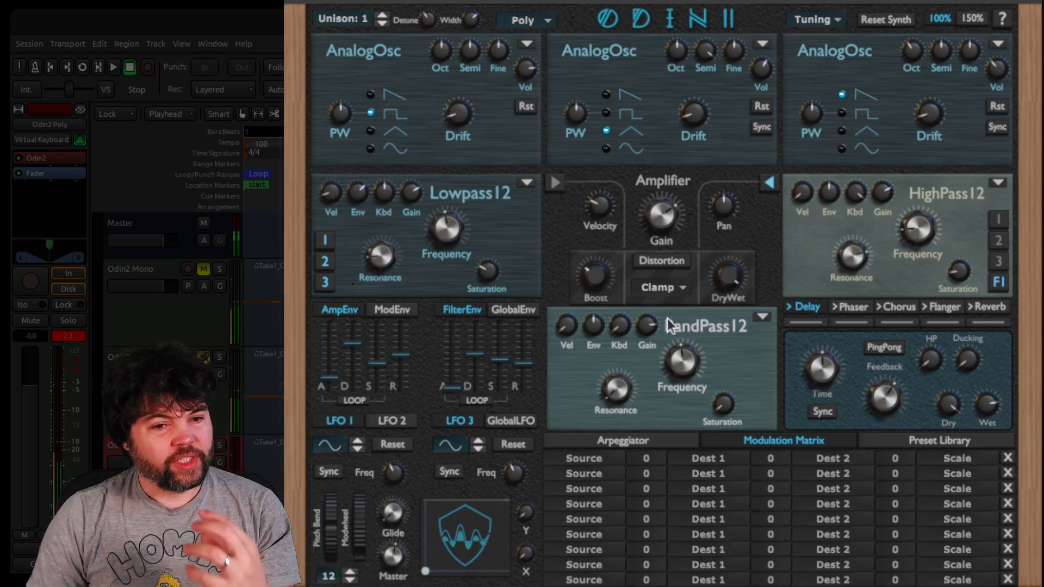
pyautogui.click(762, 315)
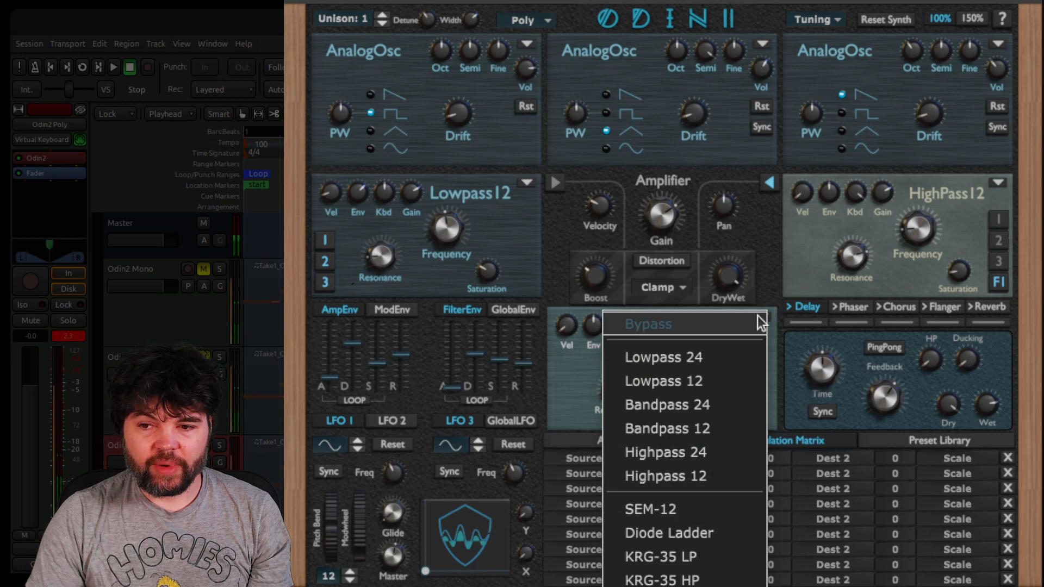
pyautogui.click(706, 425)
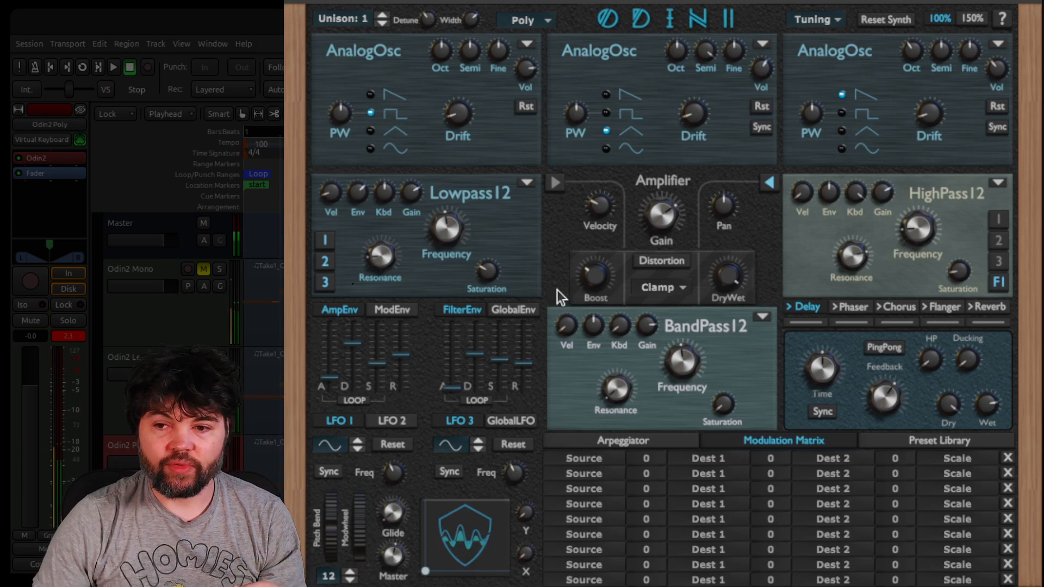
pyautogui.moveTo(621, 327); pyautogui.dragTo(694, 139)
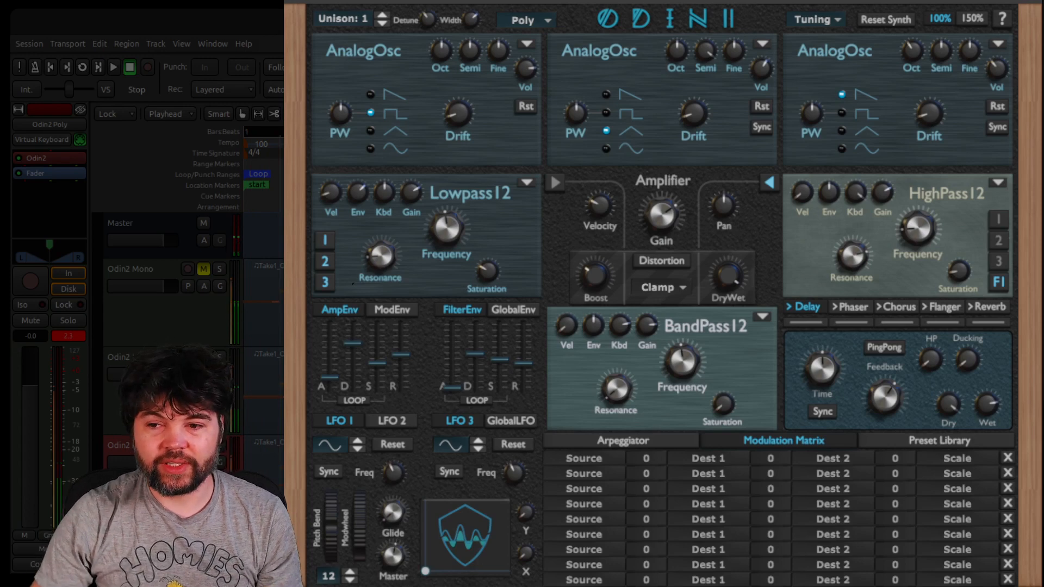
# Lower the bandpass filter's frequency to around 87.5 Hz and adjust its resonance
pyautogui.moveTo(684, 363); pyautogui.dragTo(687, 416)
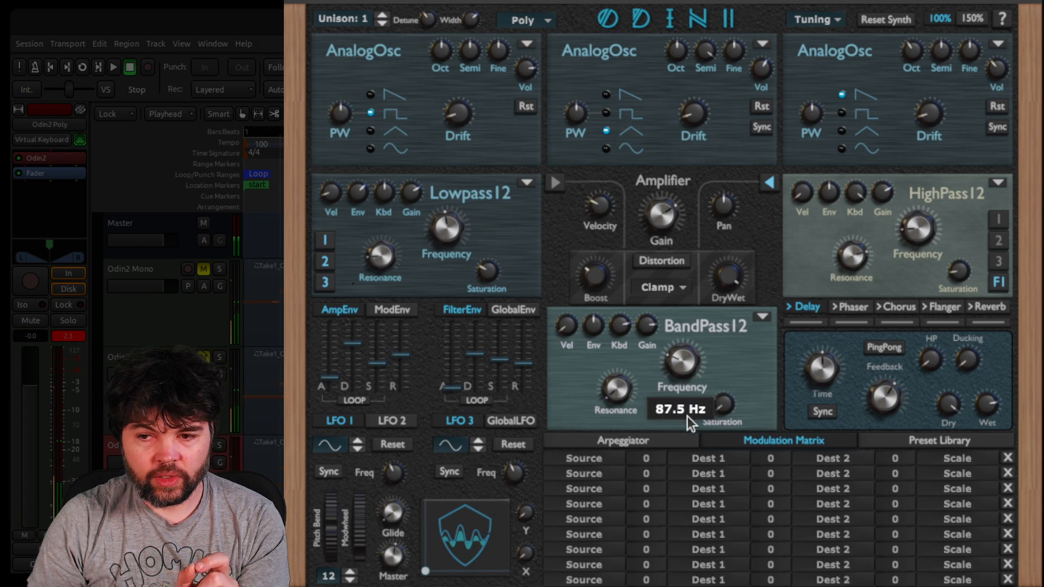
pyautogui.moveTo(633, 397); pyautogui.dragTo(760, 222)
pyautogui.moveTo(686, 365)
pyautogui.mouseDown()
pyautogui.moveTo(690, 352)
pyautogui.moveTo(686, 373)
pyautogui.mouseUp()
pyautogui.moveTo(622, 386); pyautogui.dragTo(631, 537)
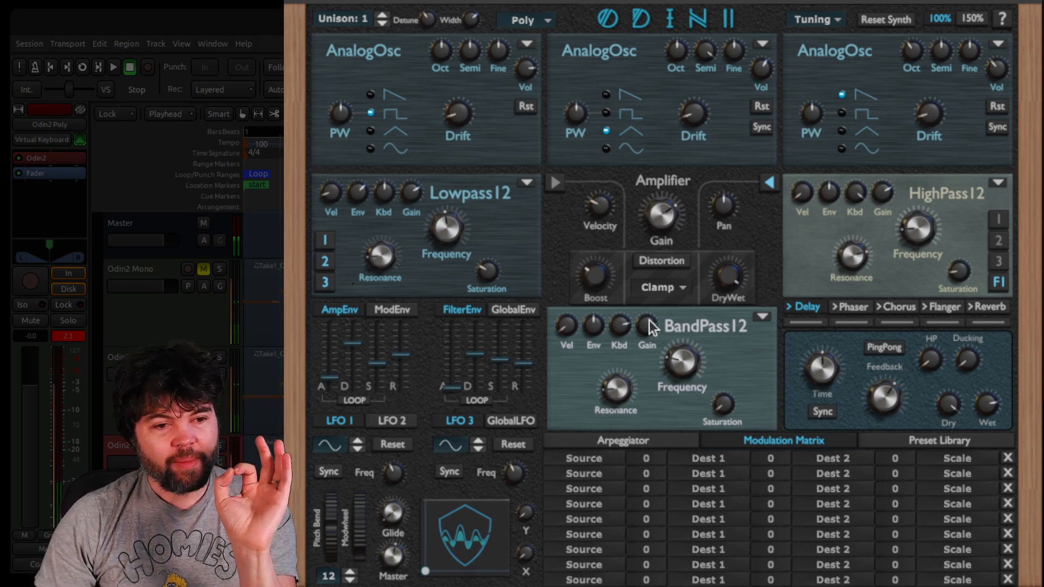
# Compare Filter 3 bypassed and with Bandpass 12 loaded, and fine-tune the bandpass filter's saturation and frequency
pyautogui.click(767, 317)
pyautogui.click(748, 321)
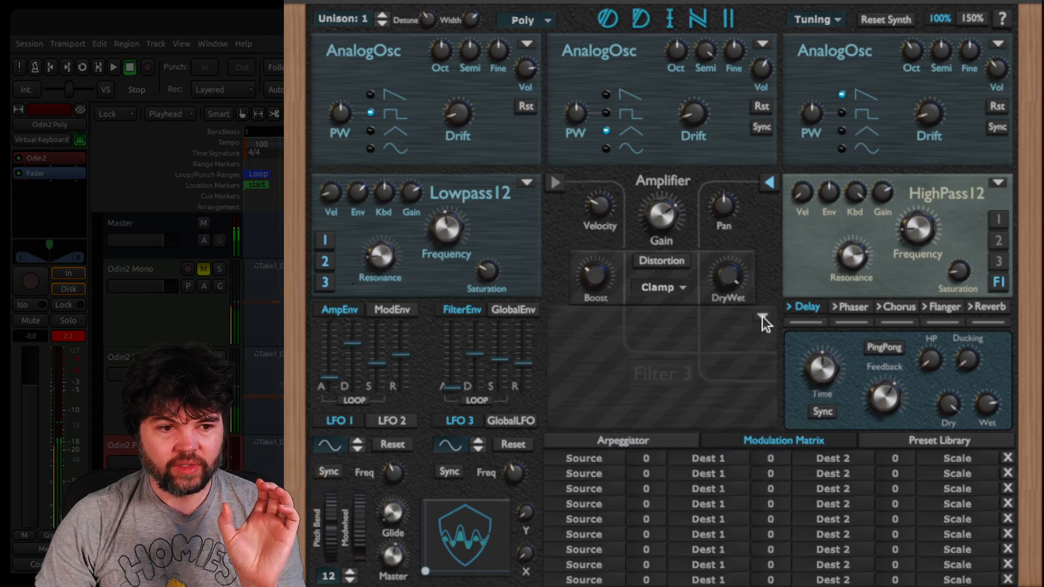
pyautogui.click(763, 317)
pyautogui.click(738, 325)
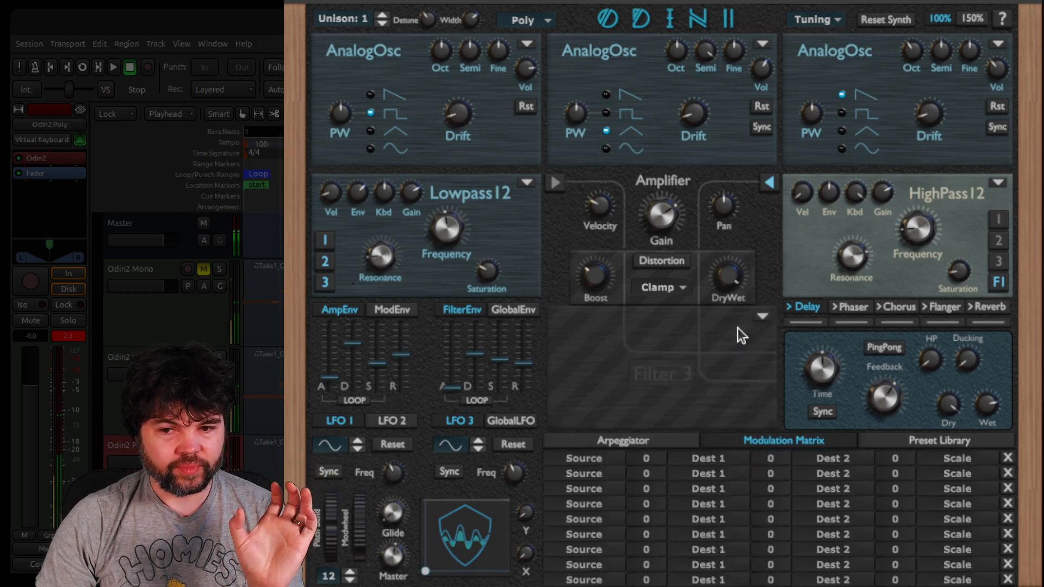
pyautogui.click(762, 317)
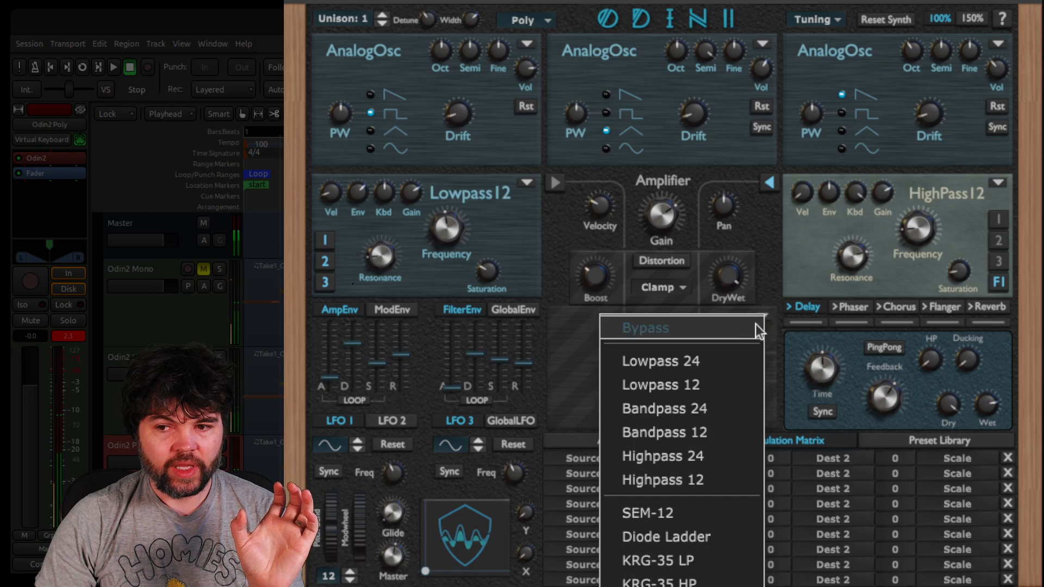
pyautogui.click(710, 437)
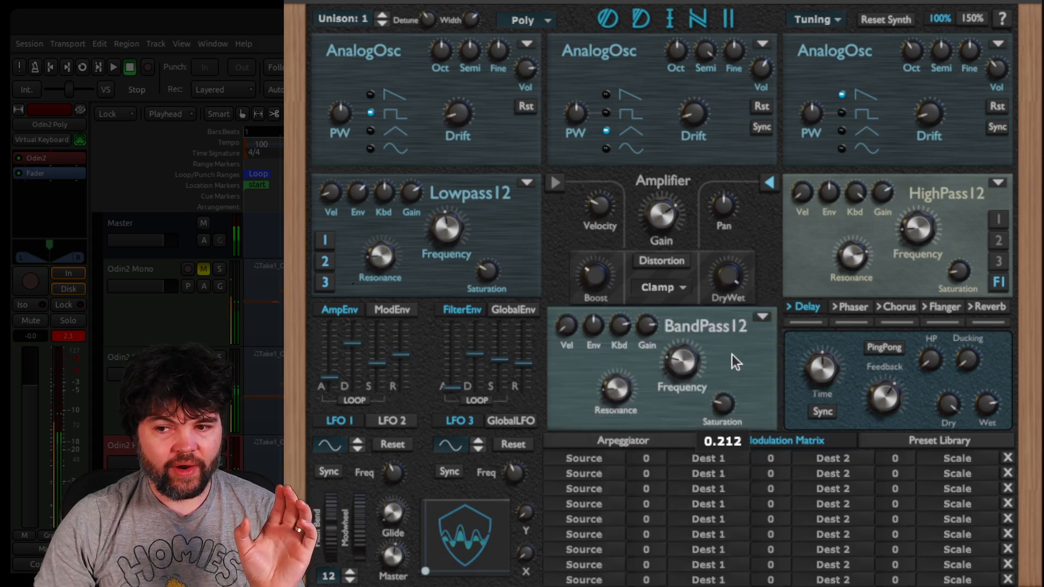
pyautogui.moveTo(732, 355); pyautogui.dragTo(746, 327)
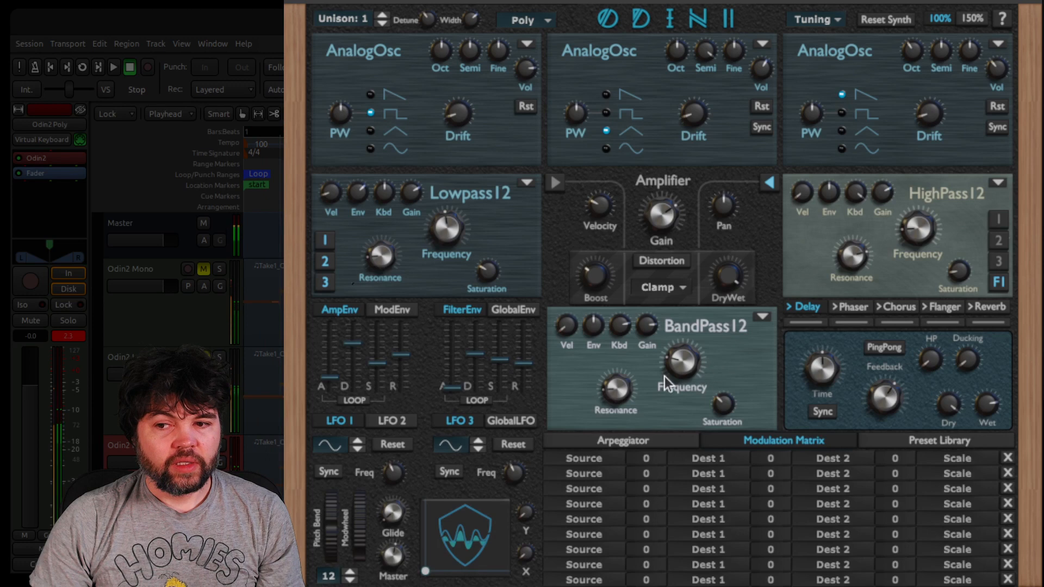
pyautogui.moveTo(684, 350)
pyautogui.mouseDown()
pyautogui.moveTo(683, 359)
pyautogui.moveTo(694, 338)
pyautogui.moveTo(693, 365)
pyautogui.mouseUp()
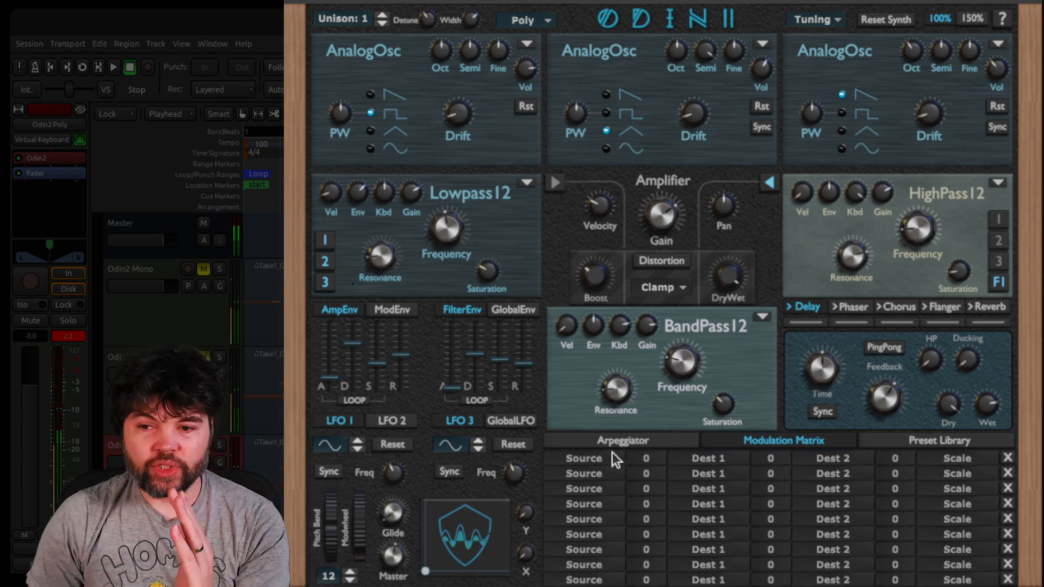
# Route LFO 1 to Filter3 Frequency in the modulation matrix's first row with an amount of 50
pyautogui.click(592, 458)
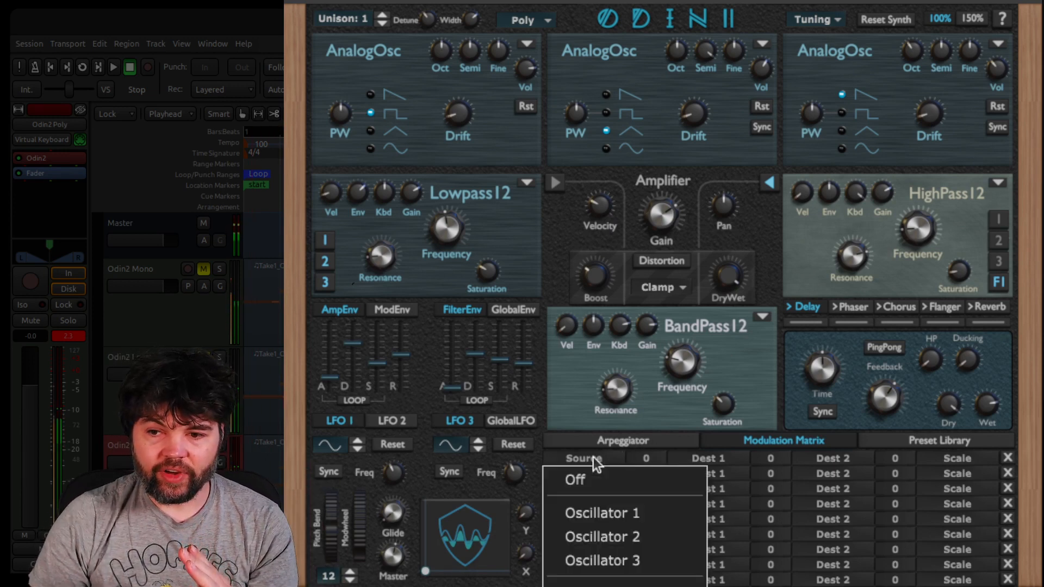
pyautogui.click(602, 586)
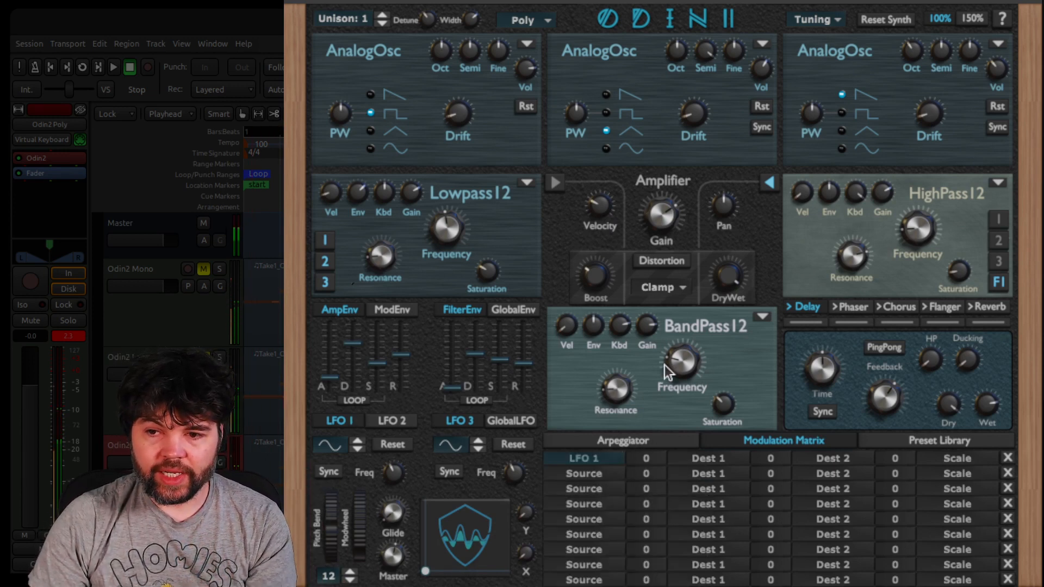
pyautogui.click(705, 458)
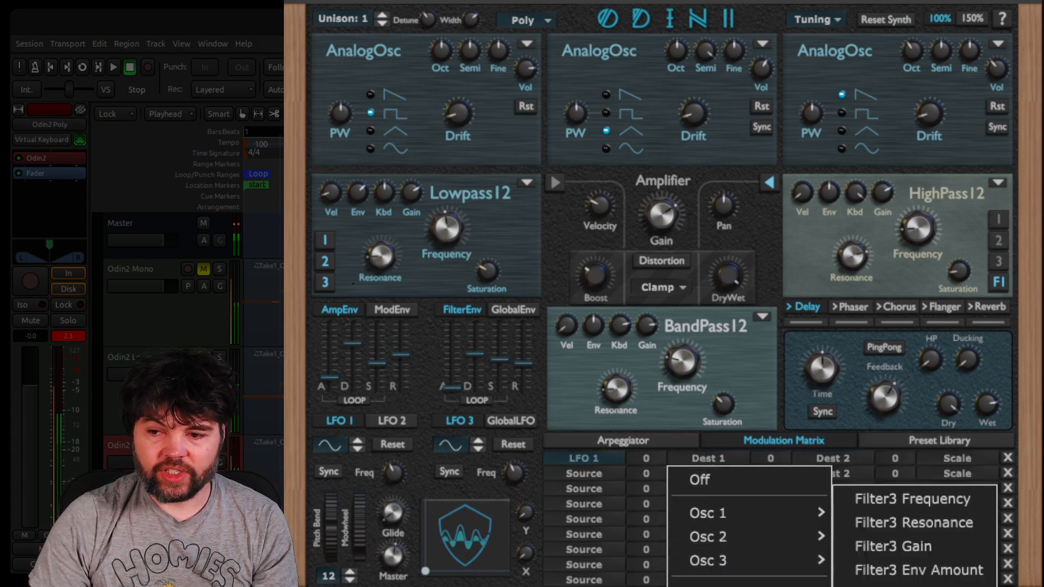
pyautogui.click(890, 503)
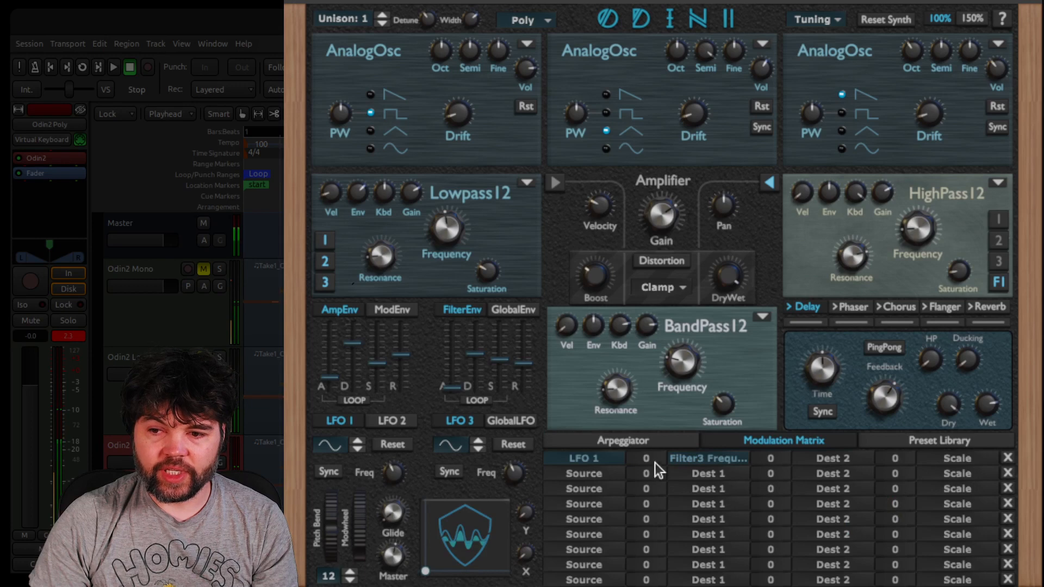
pyautogui.moveTo(655, 462); pyautogui.dragTo(669, 416)
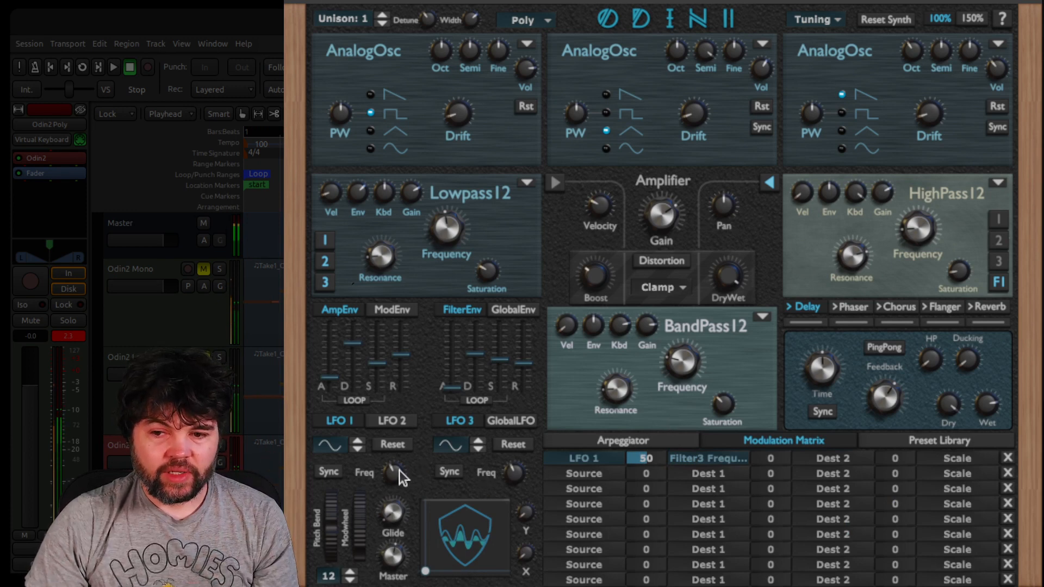
# Set the LFO 1 to Filter3 Frequency modulation amount to 27 and adjust LFO 1's rate to under 4 Hz
pyautogui.moveTo(399, 471); pyautogui.dragTo(429, 422)
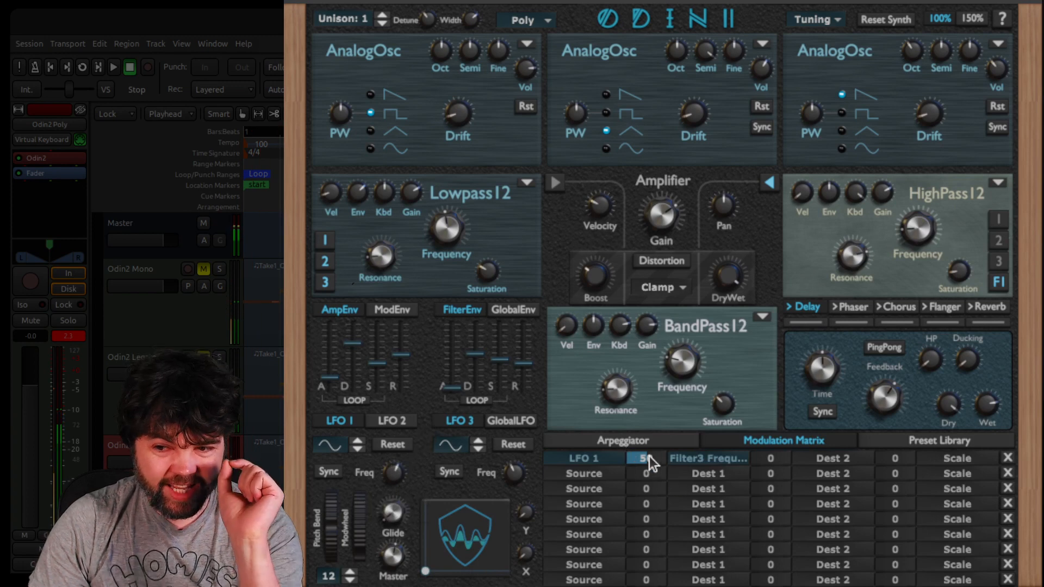
pyautogui.moveTo(648, 456); pyautogui.dragTo(642, 478)
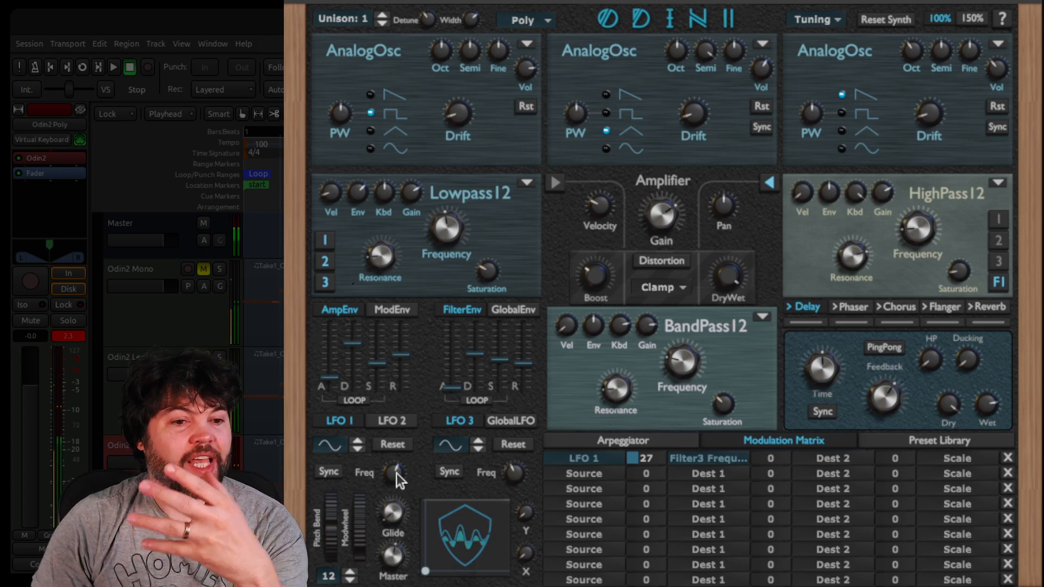
pyautogui.moveTo(397, 473); pyautogui.dragTo(397, 484)
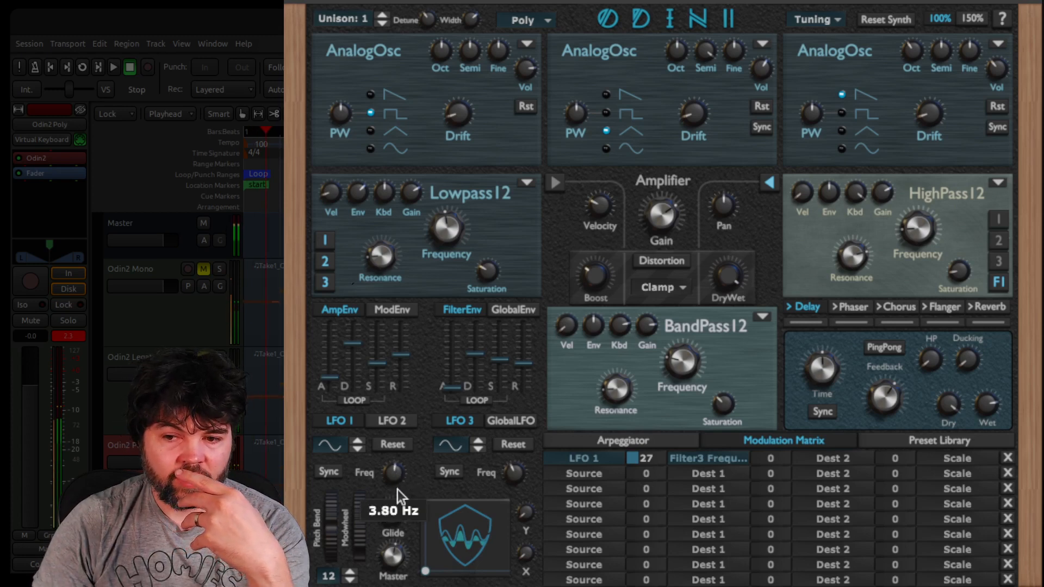
pyautogui.moveTo(397, 505)
pyautogui.mouseDown()
pyautogui.moveTo(397, 515)
pyautogui.moveTo(398, 500)
pyautogui.mouseUp()
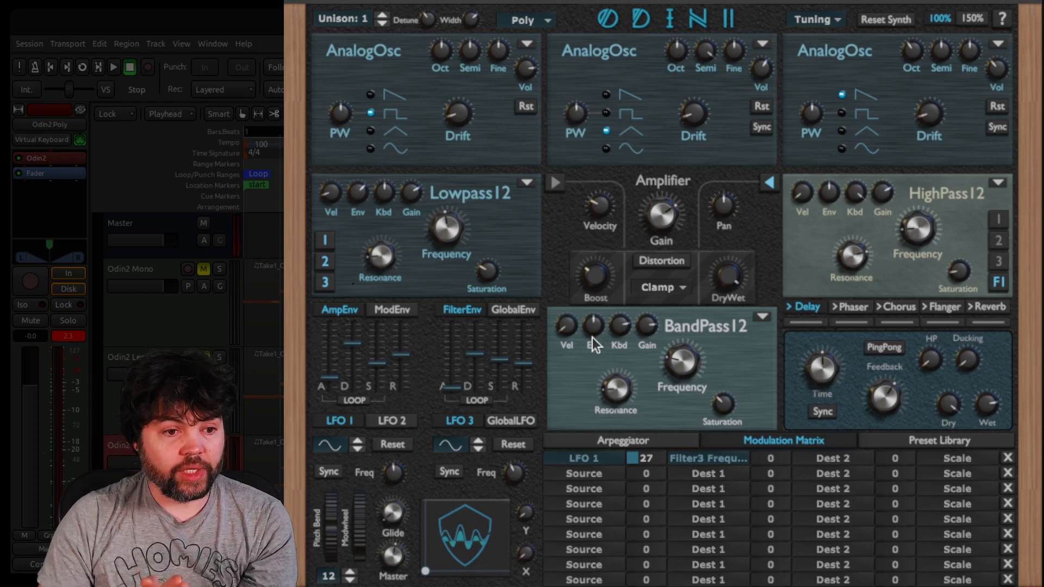
# Adjust the bandpass filter's envelope amount and start loop playback
pyautogui.moveTo(587, 334); pyautogui.dragTo(595, 367)
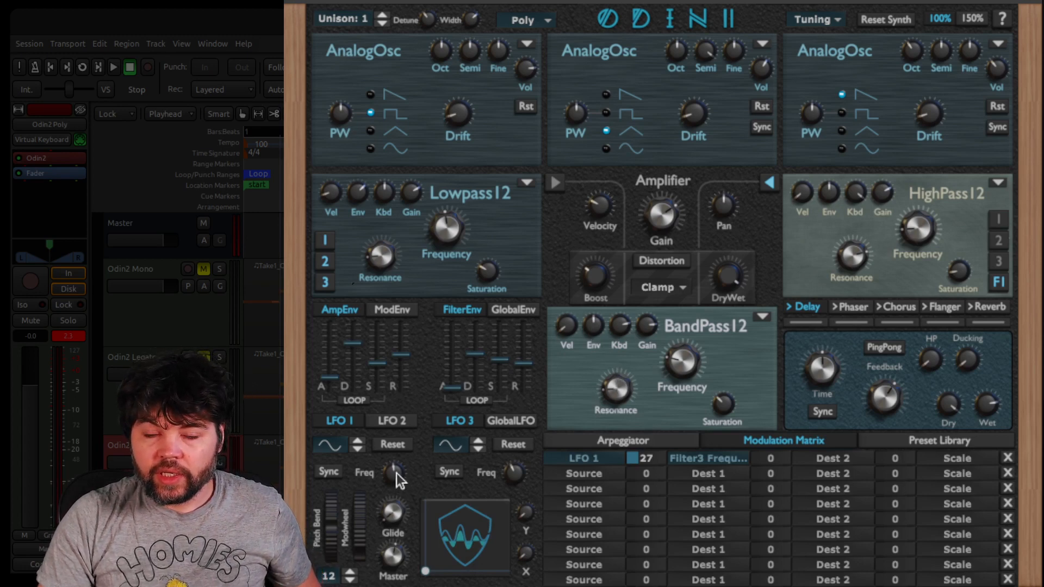
pyautogui.click(82, 68)
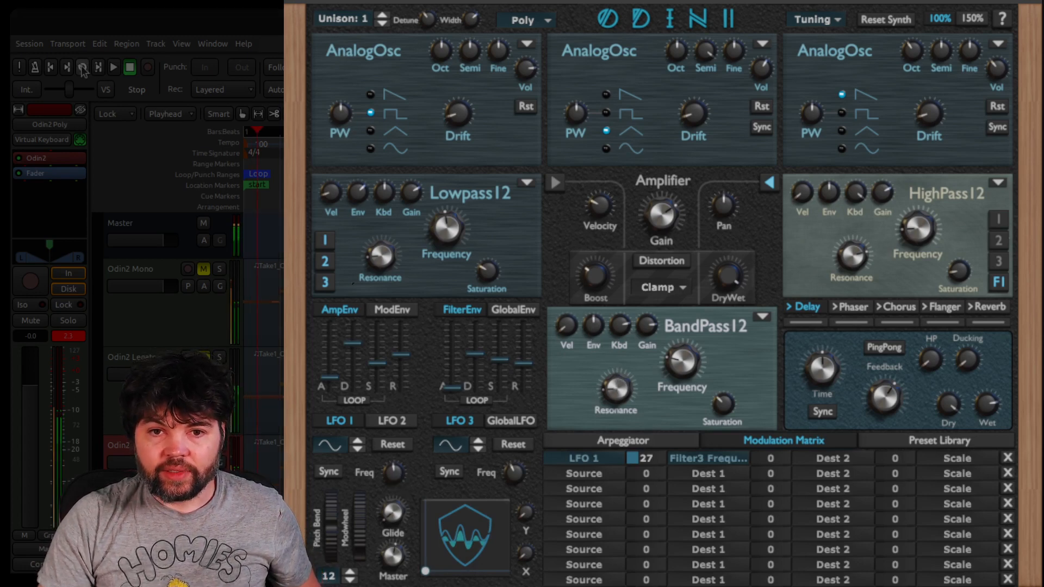